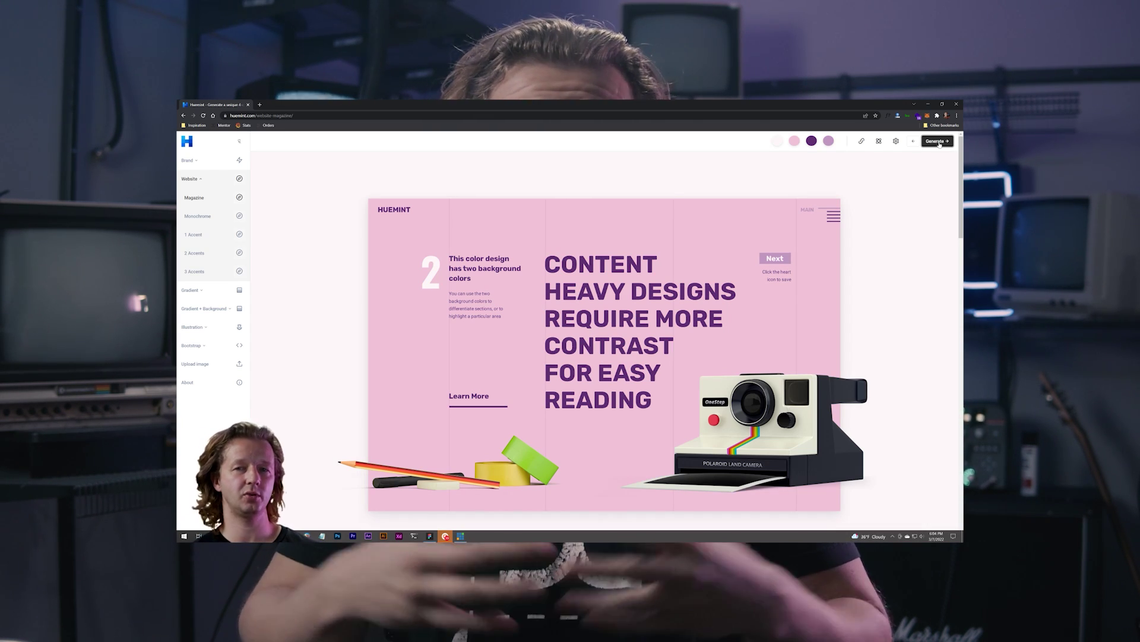
# - Regenerate the Magazine website palette and review the presets, ending on a green, black and coral scheme
pyautogui.click(938, 142)
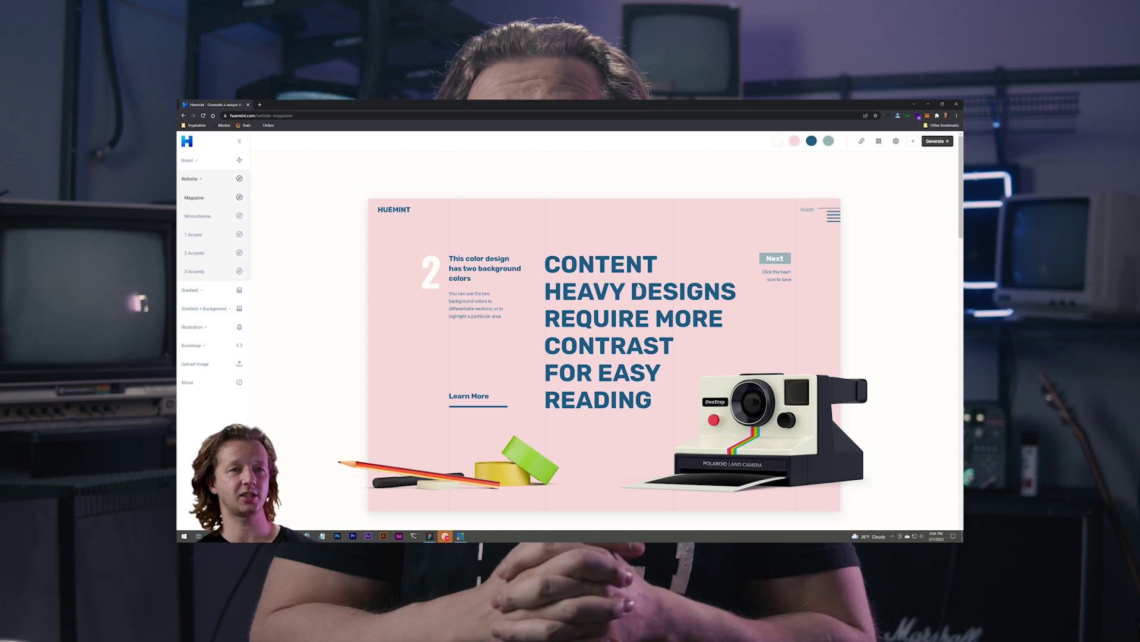
pyautogui.click(896, 142)
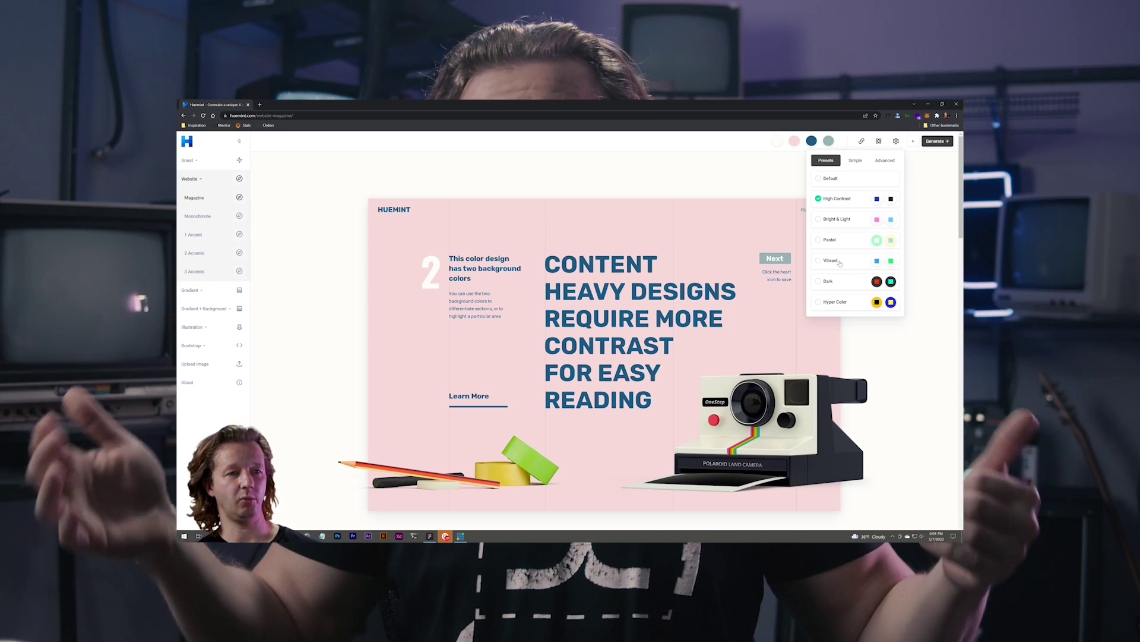
pyautogui.click(938, 141)
pyautogui.click(938, 141)
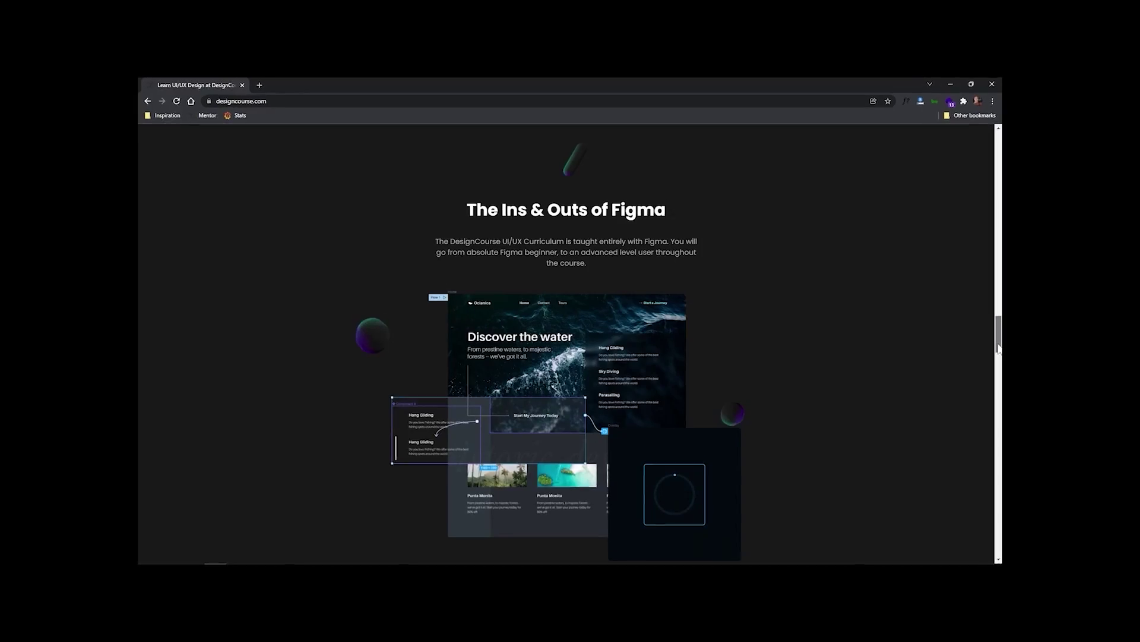
# - Scroll through the DesignCourse Figma course page
pyautogui.moveTo(998, 350); pyautogui.dragTo(999, 379)
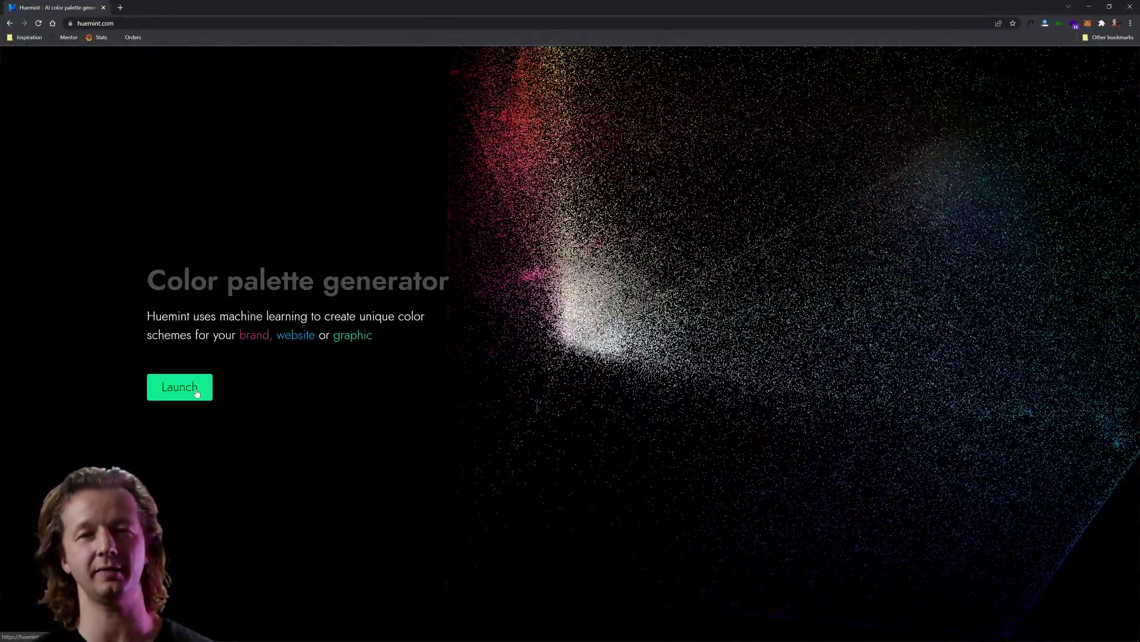
# - Launch the Huemint generator to load the Brand Intersection logo preview
pyautogui.click(196, 389)
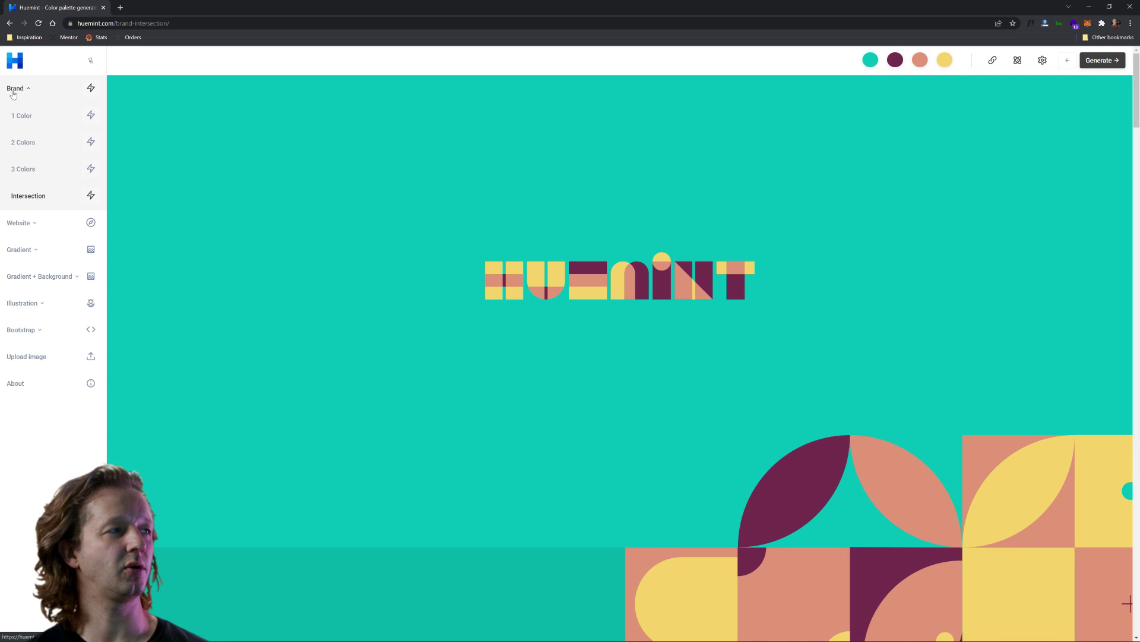
# - Collapse and re-expand the Brand section, then generate several new Intersection logo palettes
pyautogui.click(14, 92)
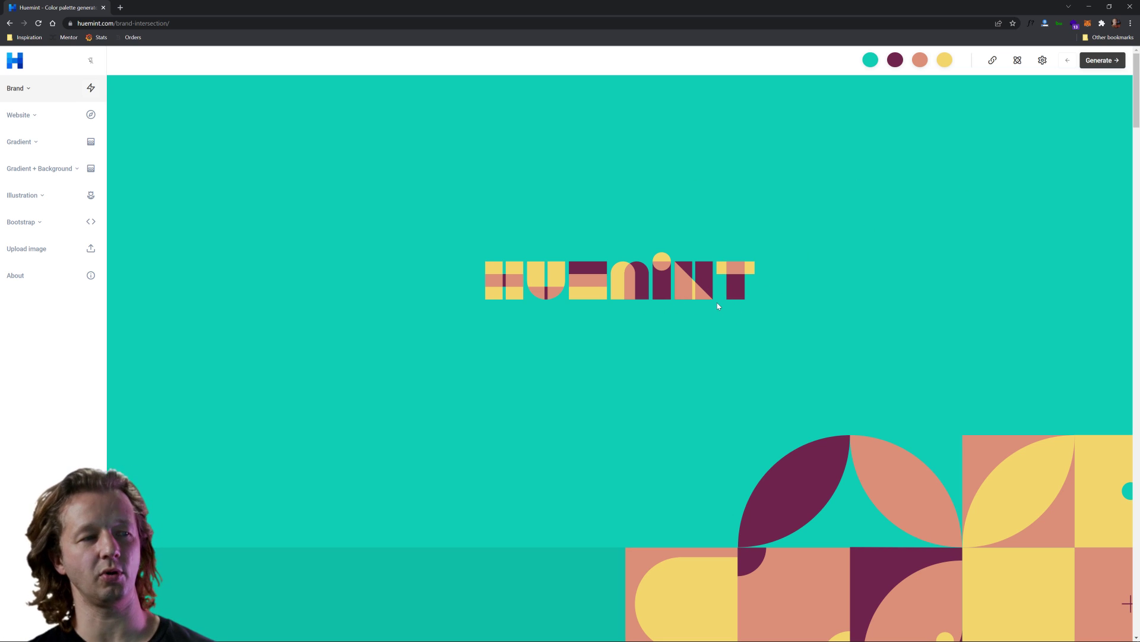
pyautogui.click(15, 88)
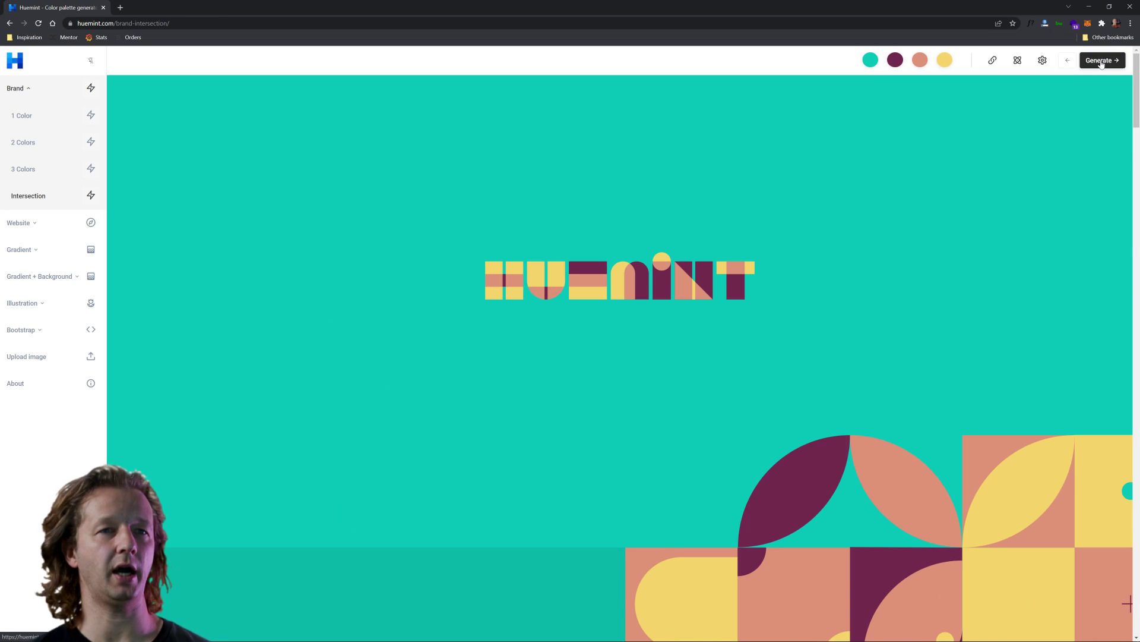
pyautogui.click(1022, 88)
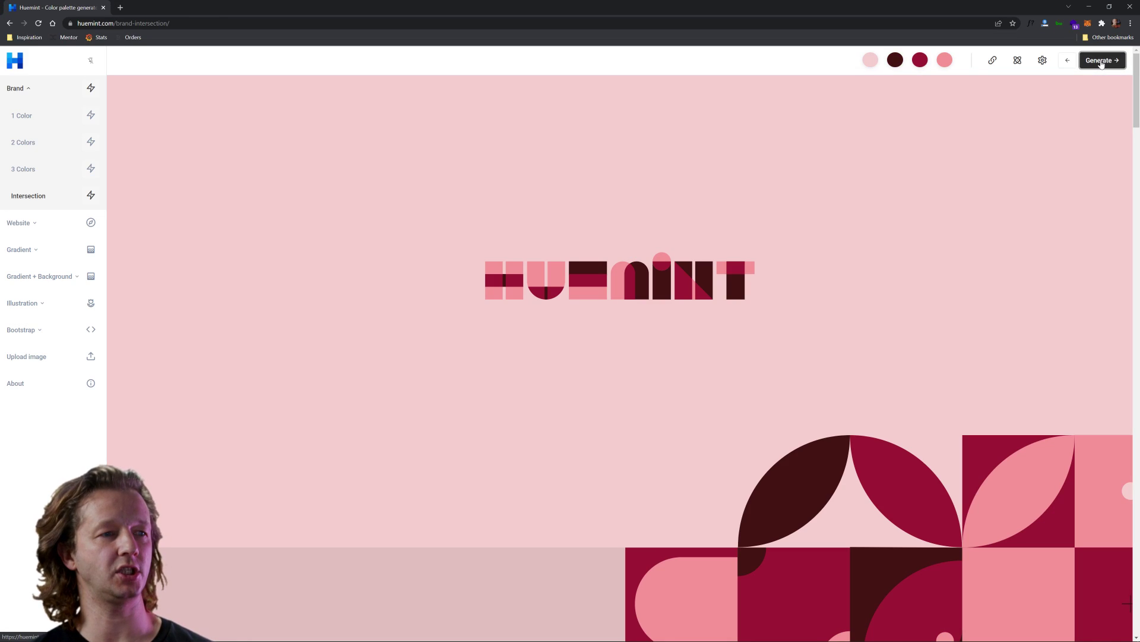
pyautogui.click(1102, 61)
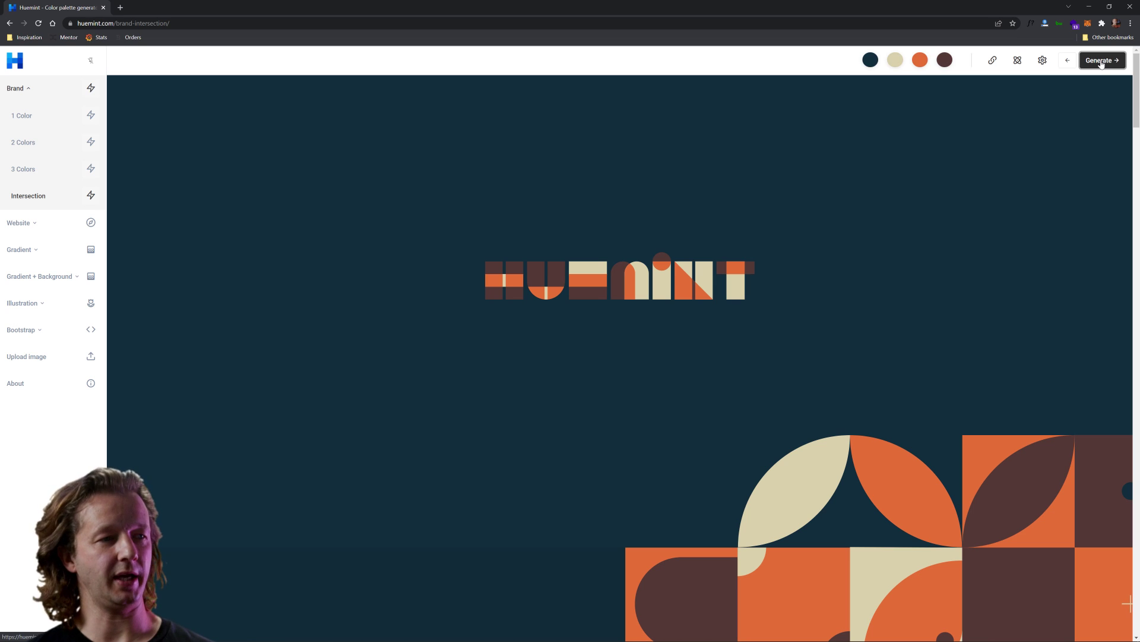
pyautogui.click(1101, 62)
pyautogui.click(1101, 61)
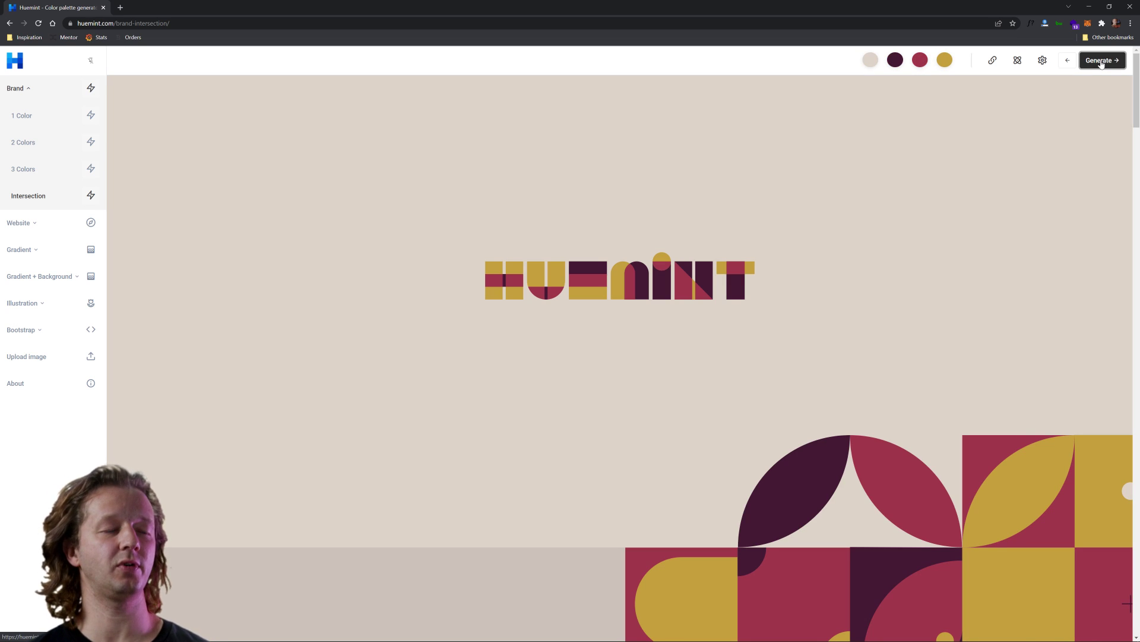
pyautogui.click(1101, 61)
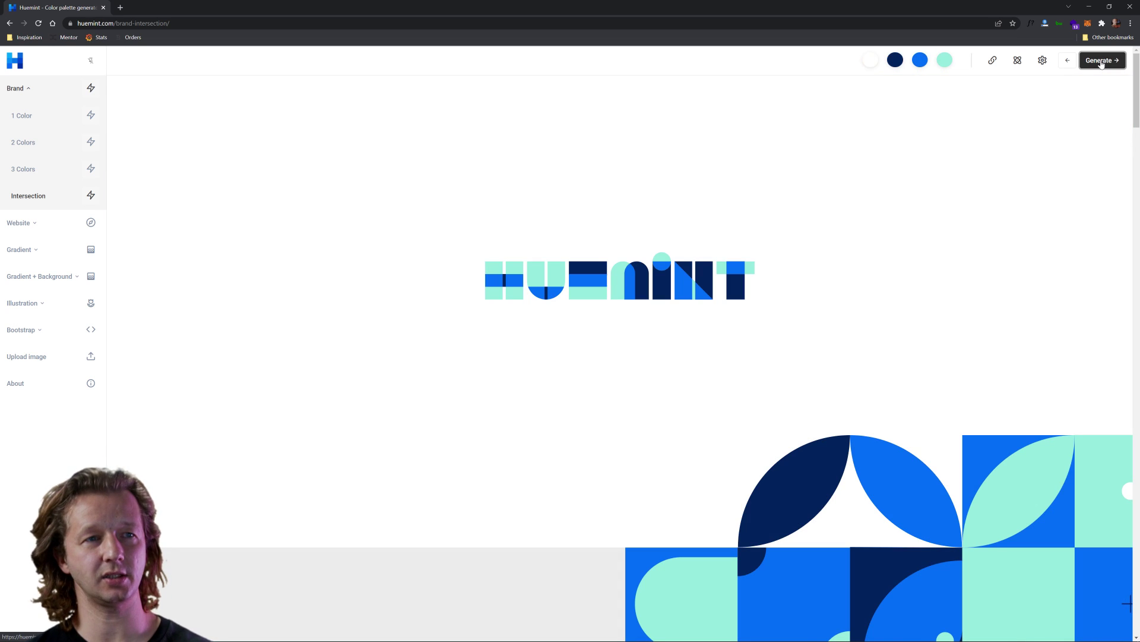
# - Keep generating Intersection logo palettes until a pink, navy and periwinkle blue scheme appears
pyautogui.click(1101, 61)
pyautogui.click(1102, 61)
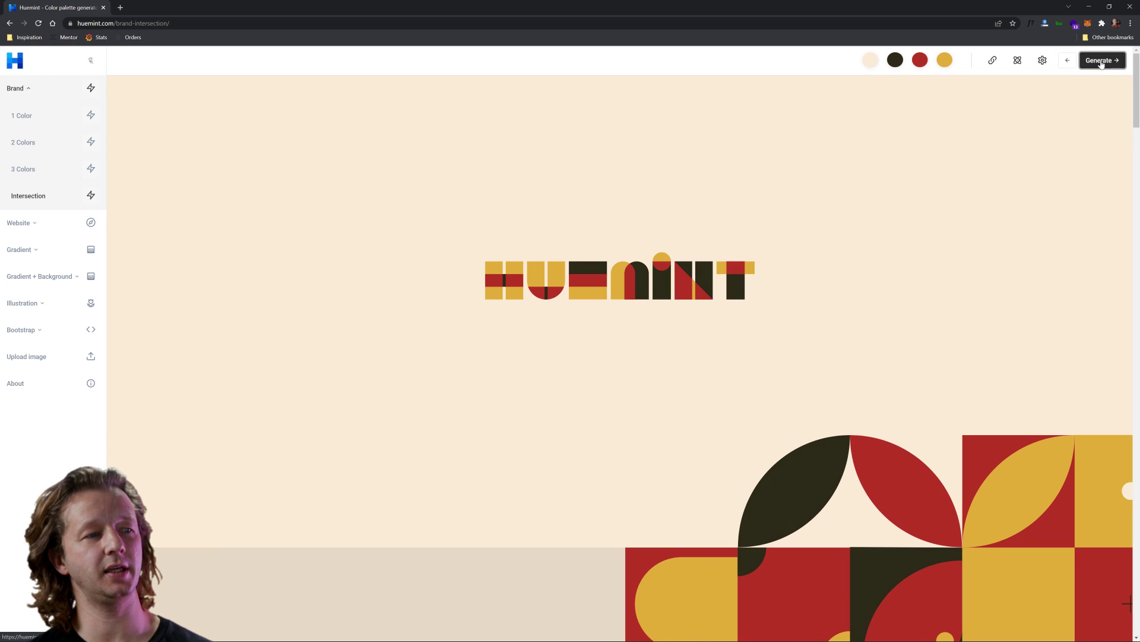
pyautogui.click(1101, 62)
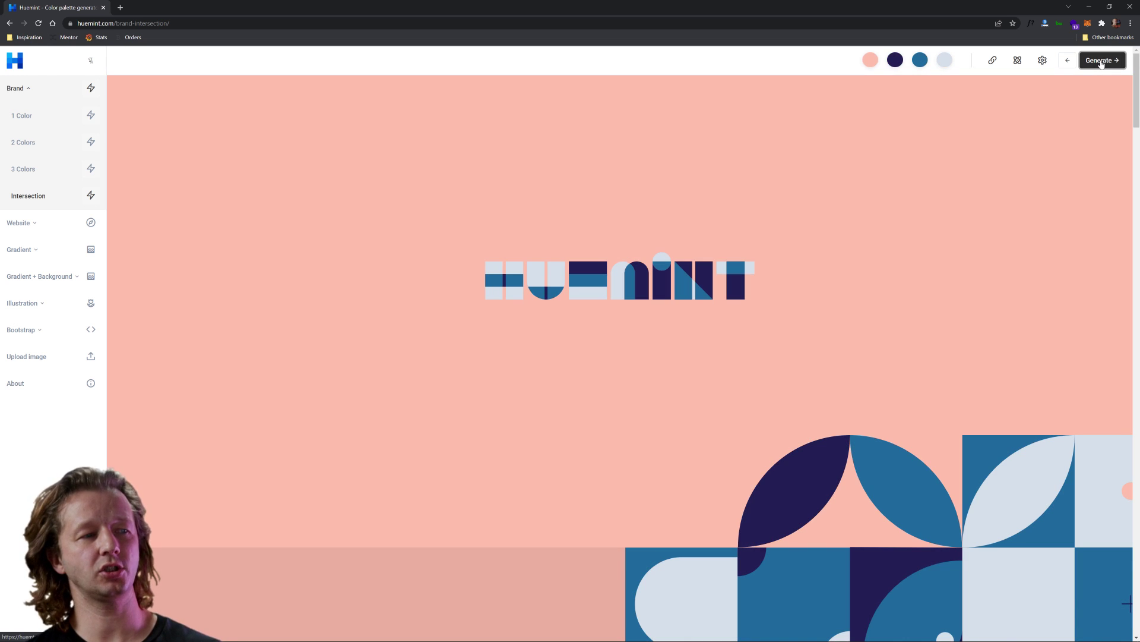
pyautogui.click(1101, 61)
pyautogui.click(1101, 61)
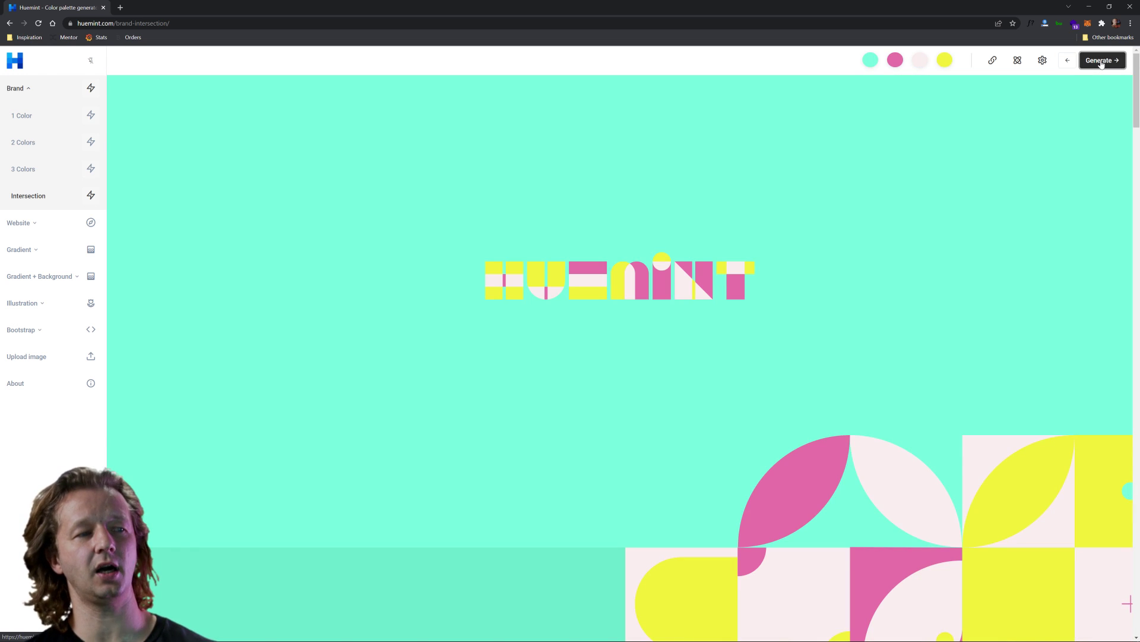
pyautogui.click(1101, 61)
pyautogui.click(1101, 61)
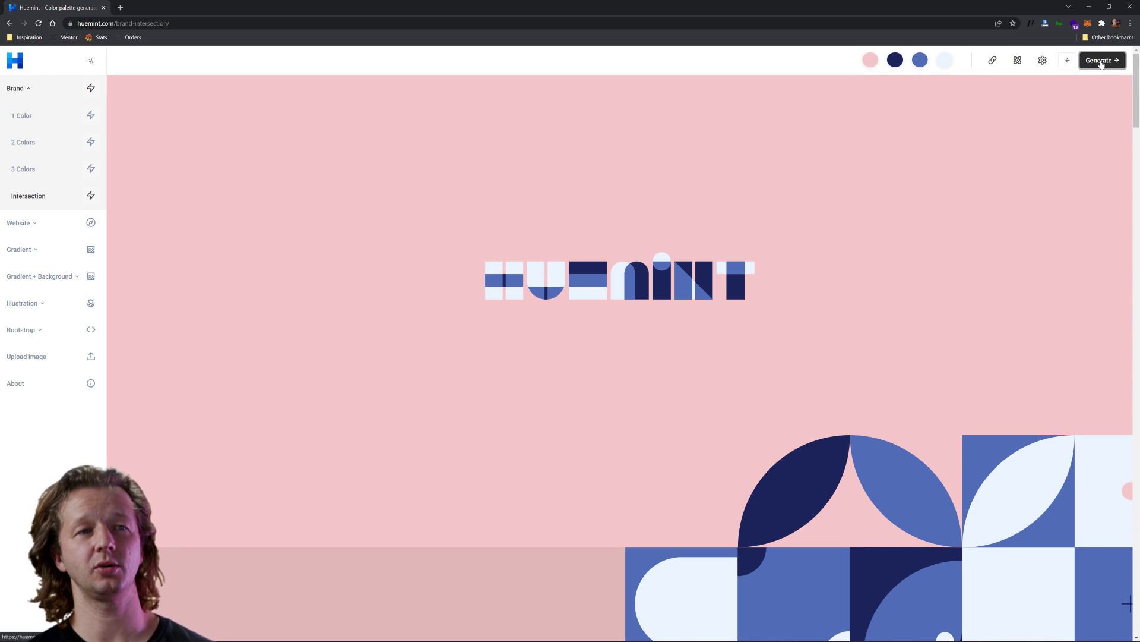
pyautogui.click(1016, 62)
pyautogui.click(1043, 61)
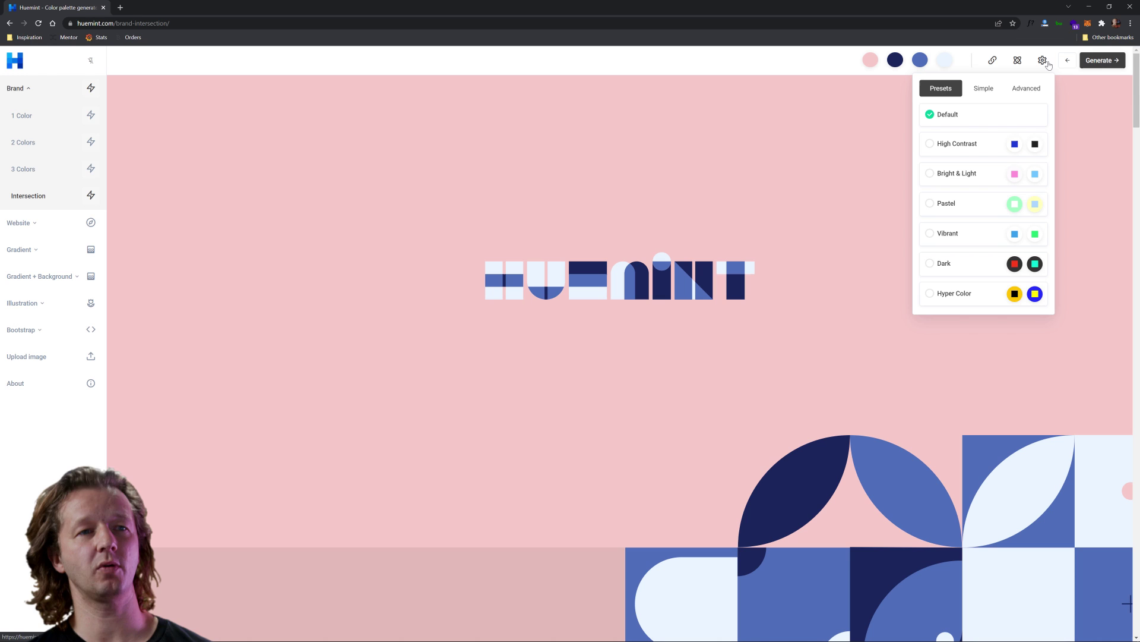
pyautogui.click(1017, 62)
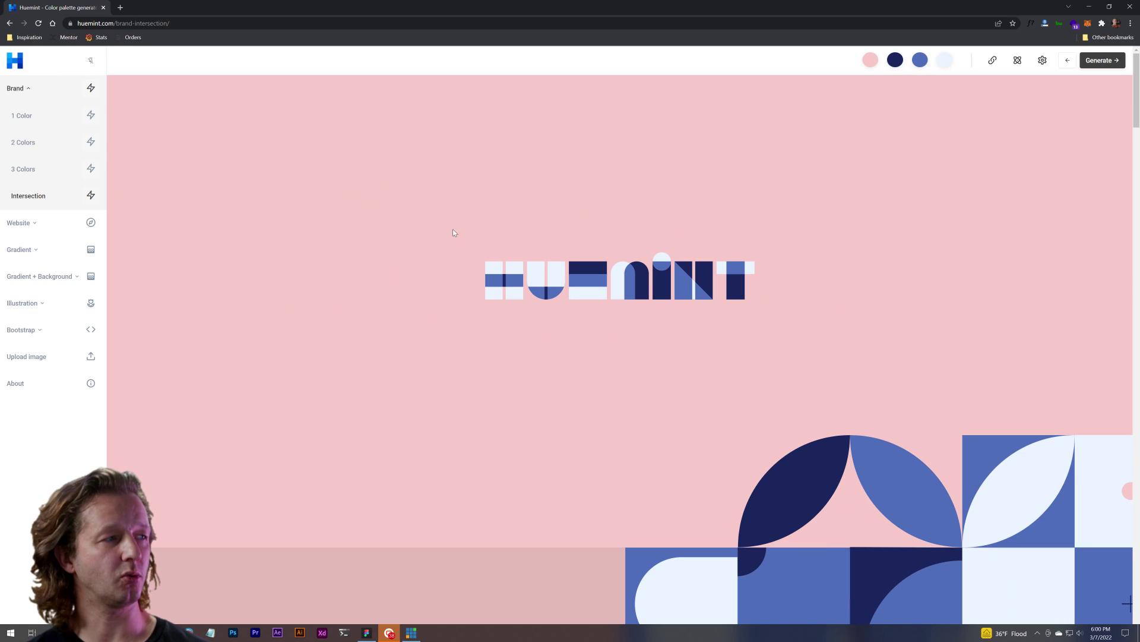
# - Switch to the Brand 1 Color logo preview and generate a few new palettes
pyautogui.click(42, 121)
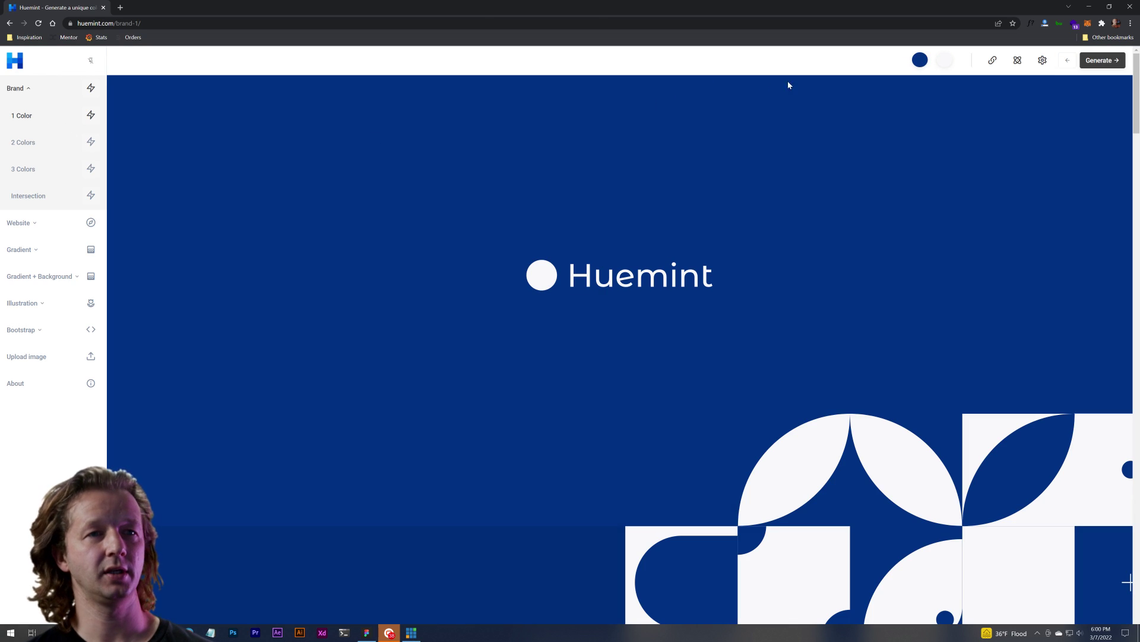
pyautogui.click(1106, 62)
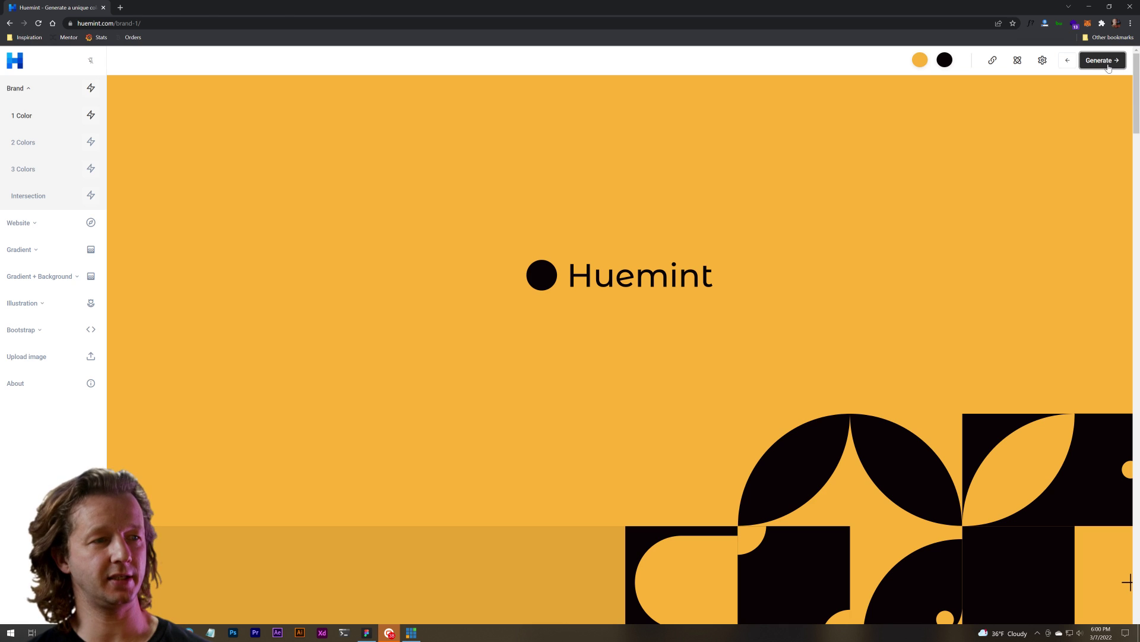
pyautogui.click(1108, 67)
pyautogui.click(1108, 67)
pyautogui.click(1108, 67)
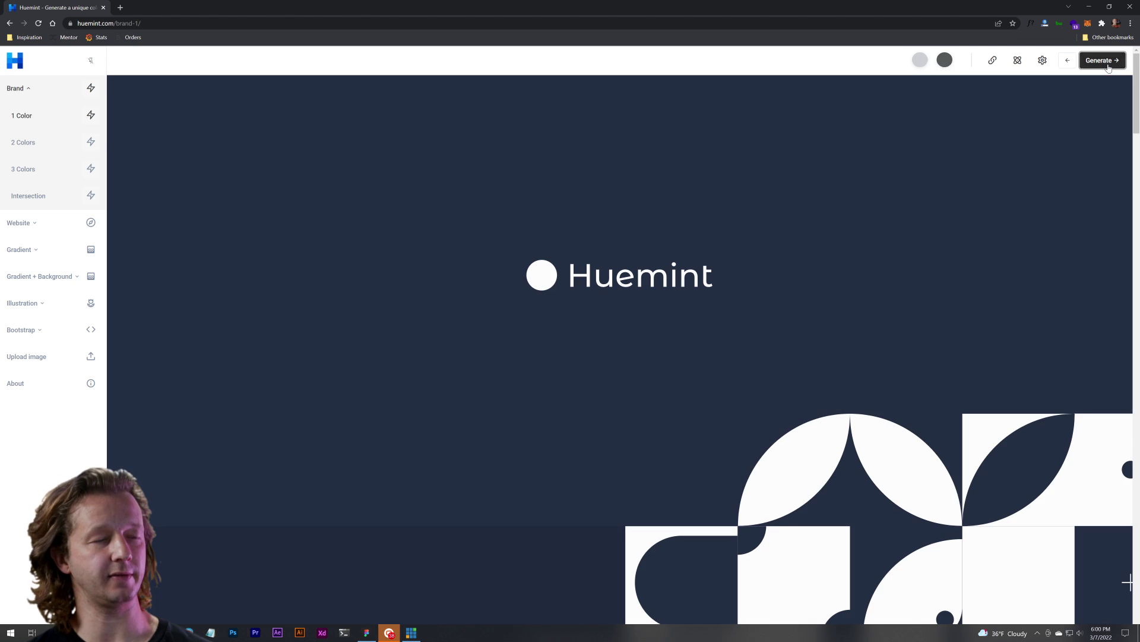
# - Generate more 1 Color palettes until off-white and black, then expand the Website options
pyautogui.click(1107, 66)
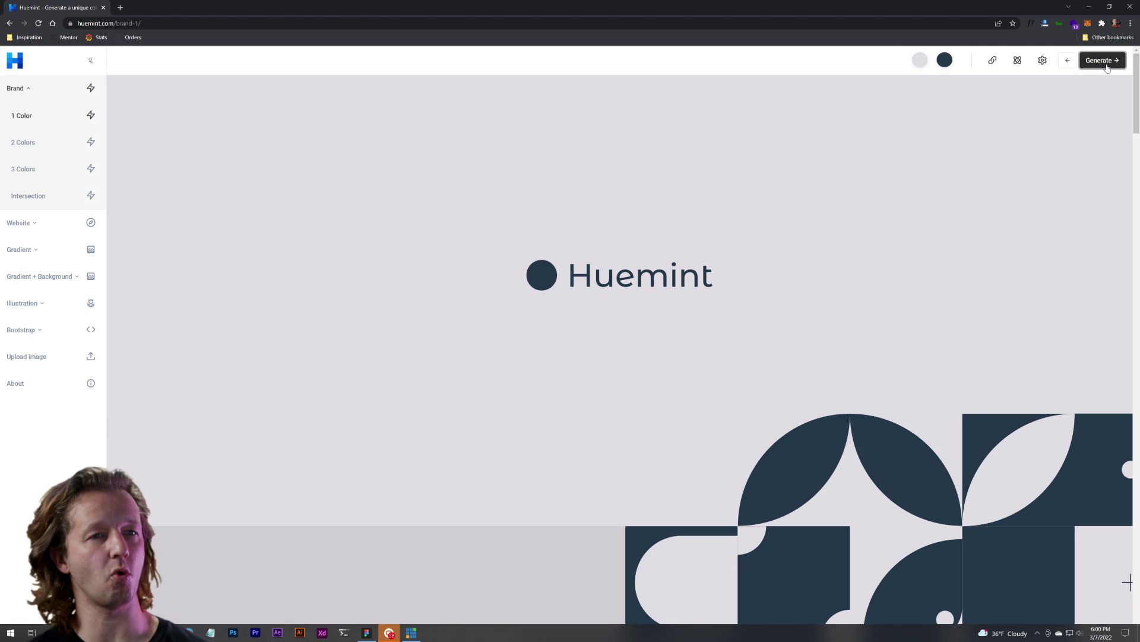
pyautogui.click(1107, 66)
pyautogui.click(1108, 66)
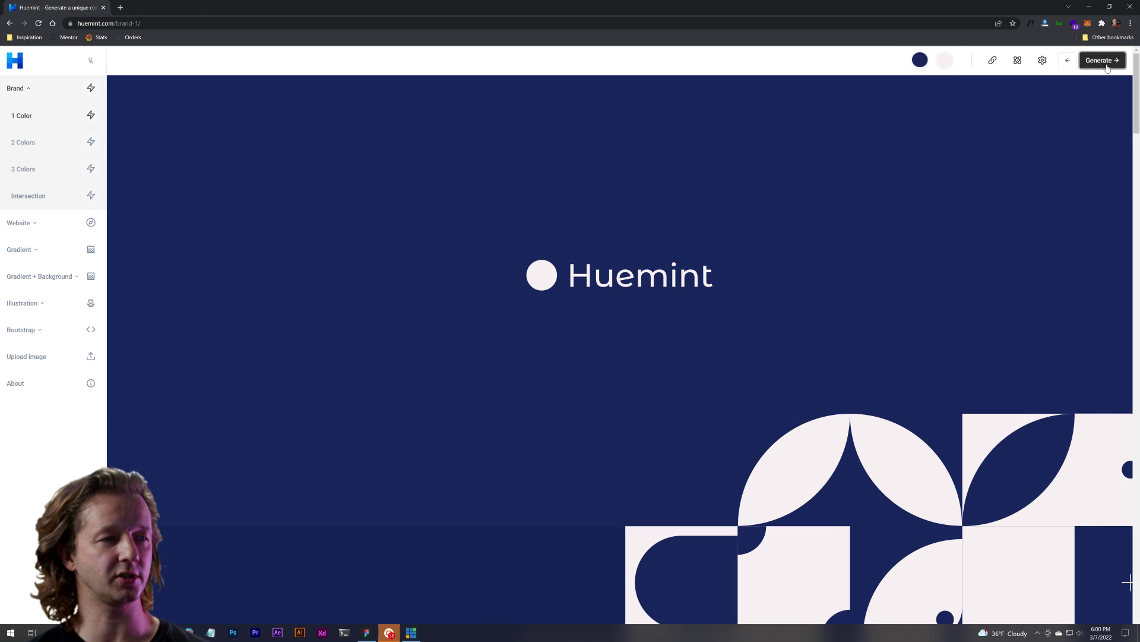
pyautogui.click(1108, 67)
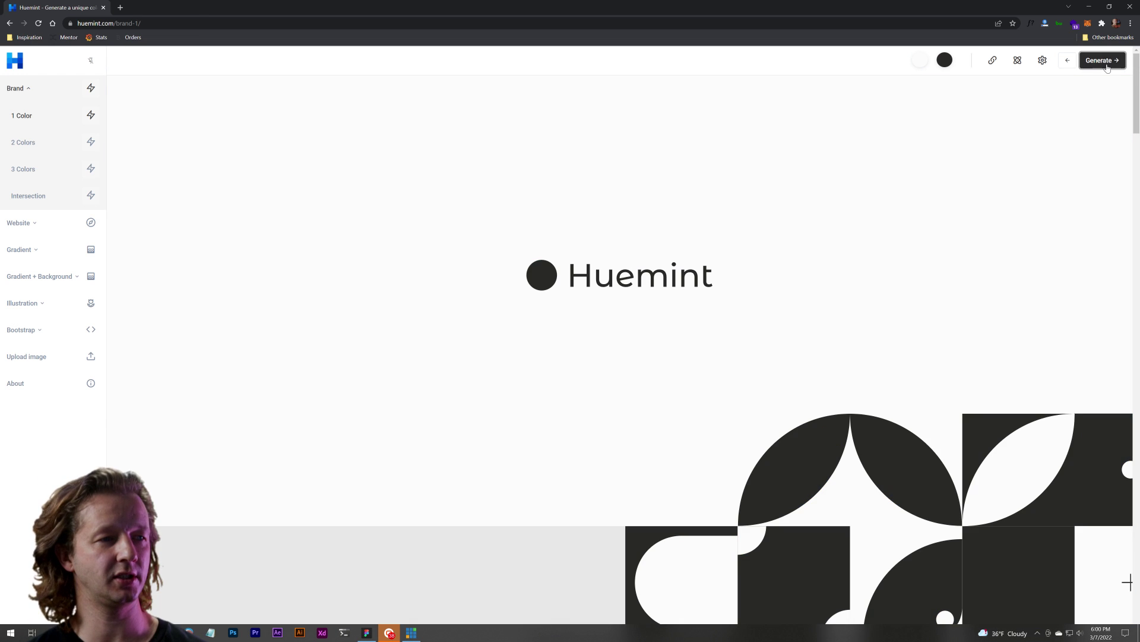
pyautogui.click(22, 224)
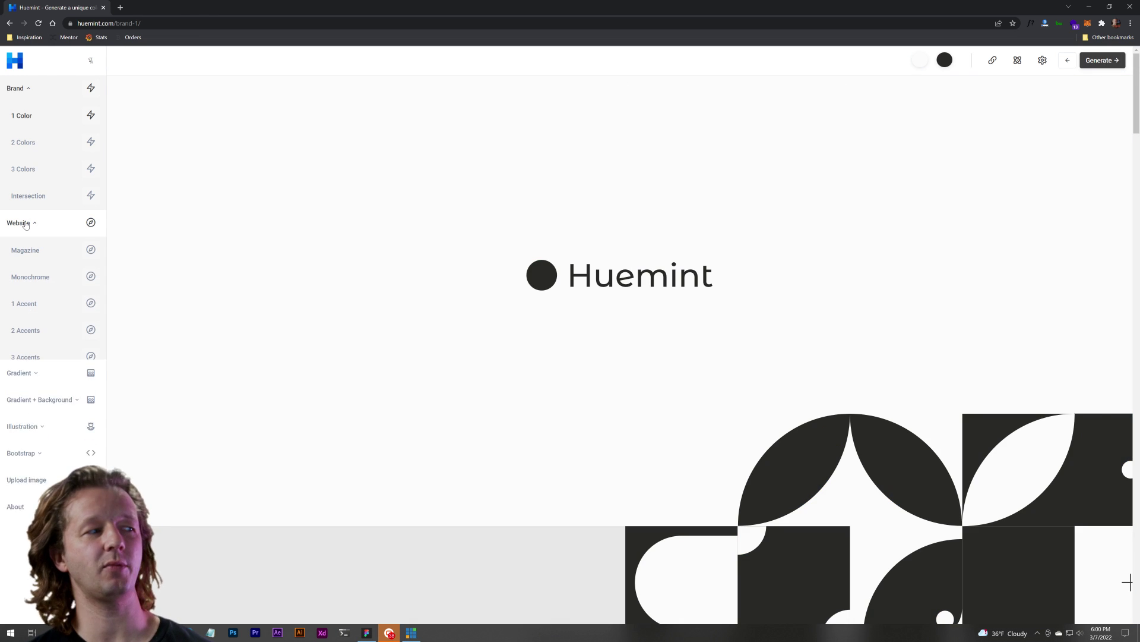
# - Collapse Brand, open the Magazine website preview and look over the generation mode choices
pyautogui.click(19, 89)
pyautogui.click(41, 149)
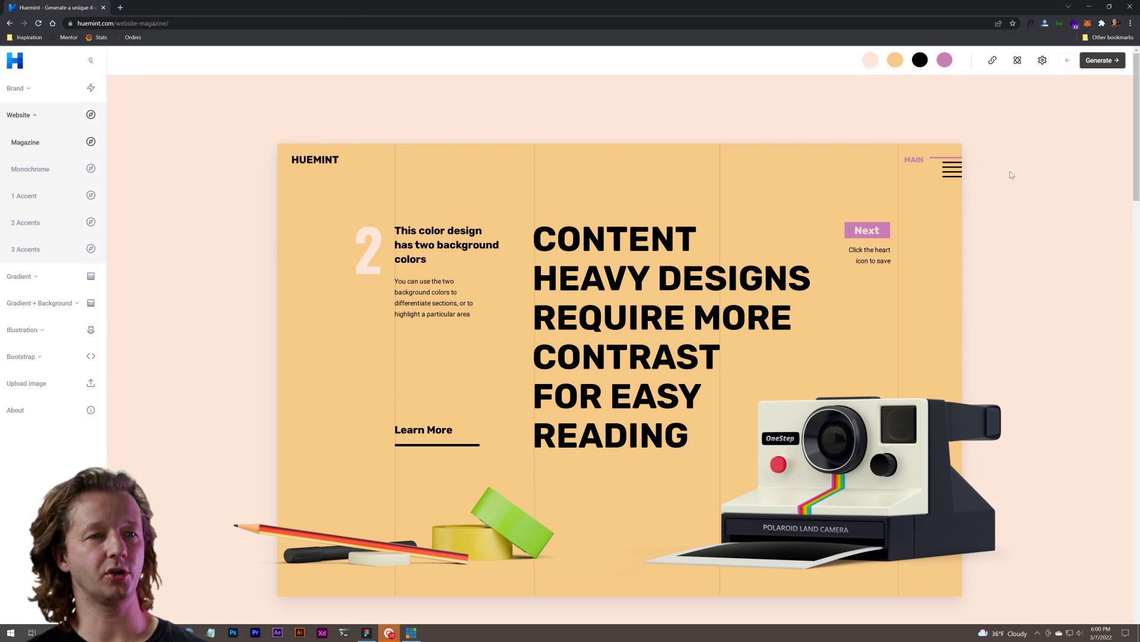
pyautogui.click(1018, 60)
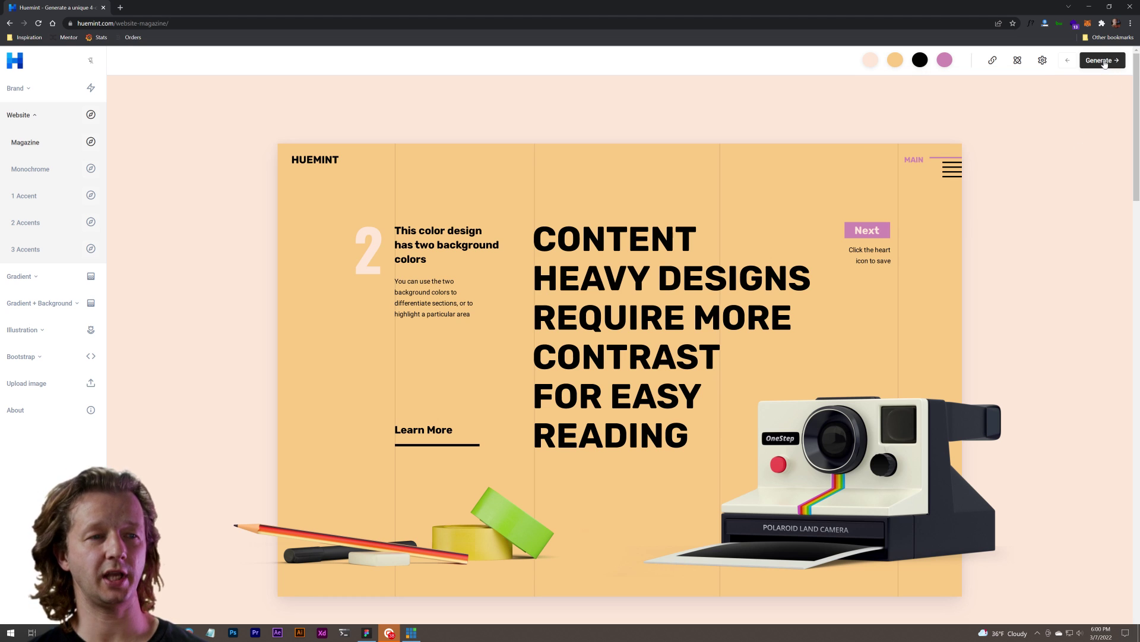
pyautogui.scroll(-15, 1044, 293)
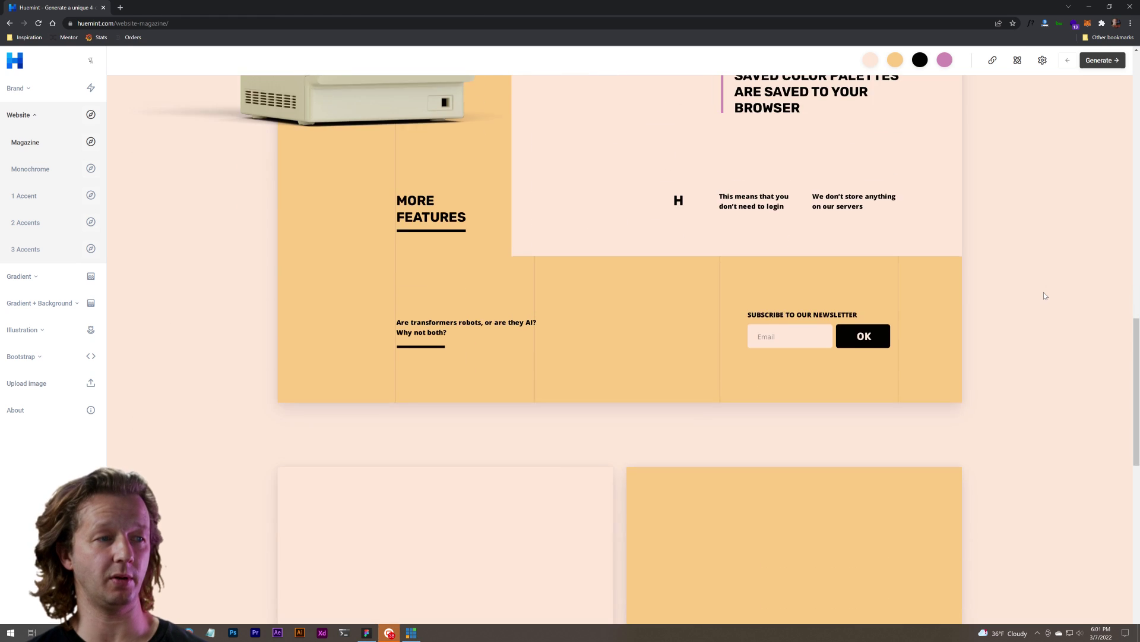
pyautogui.scroll(-7, 1046, 295)
pyautogui.scroll(15, 1045, 295)
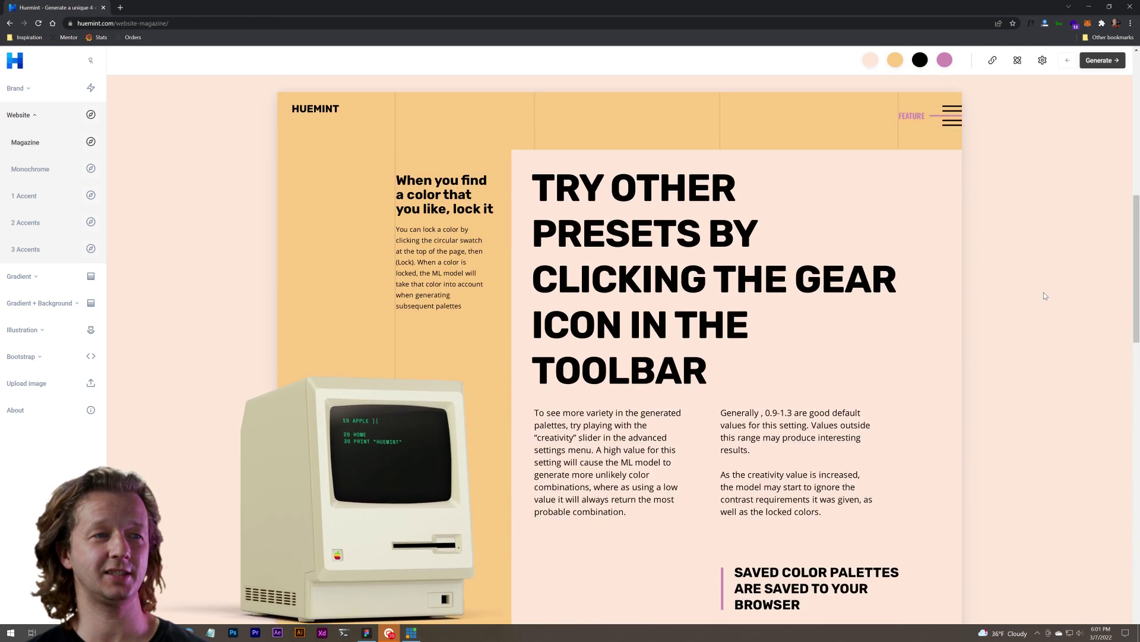
pyautogui.scroll(5, 1045, 295)
# - Regenerate the Magazine palette to a periwinkle page with black text and lavender accents
pyautogui.click(1101, 61)
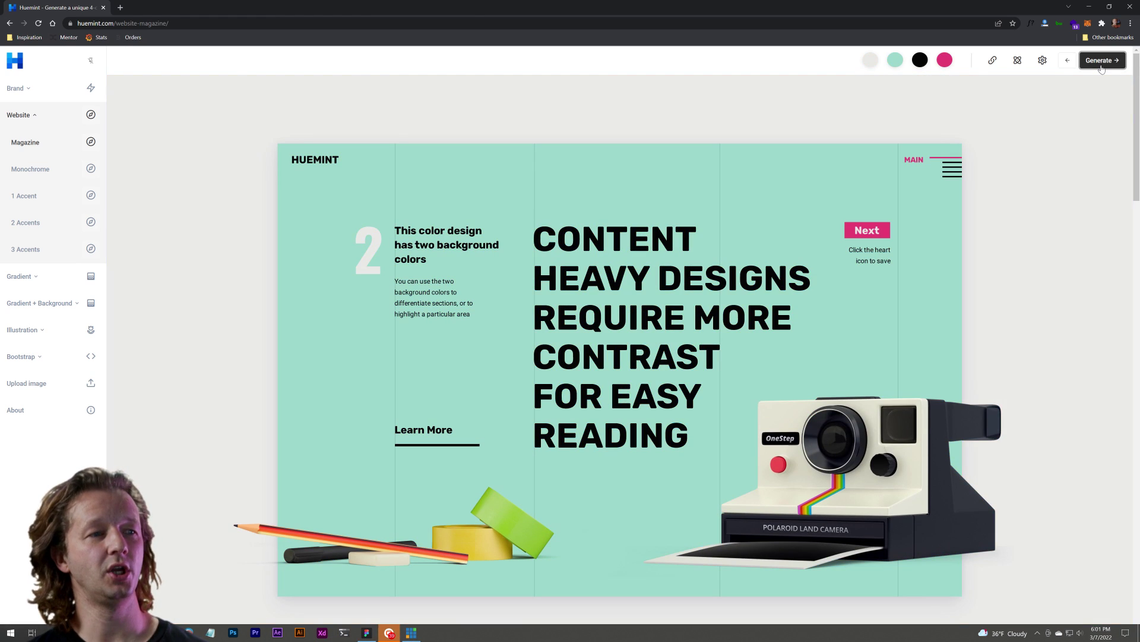
pyautogui.click(1101, 61)
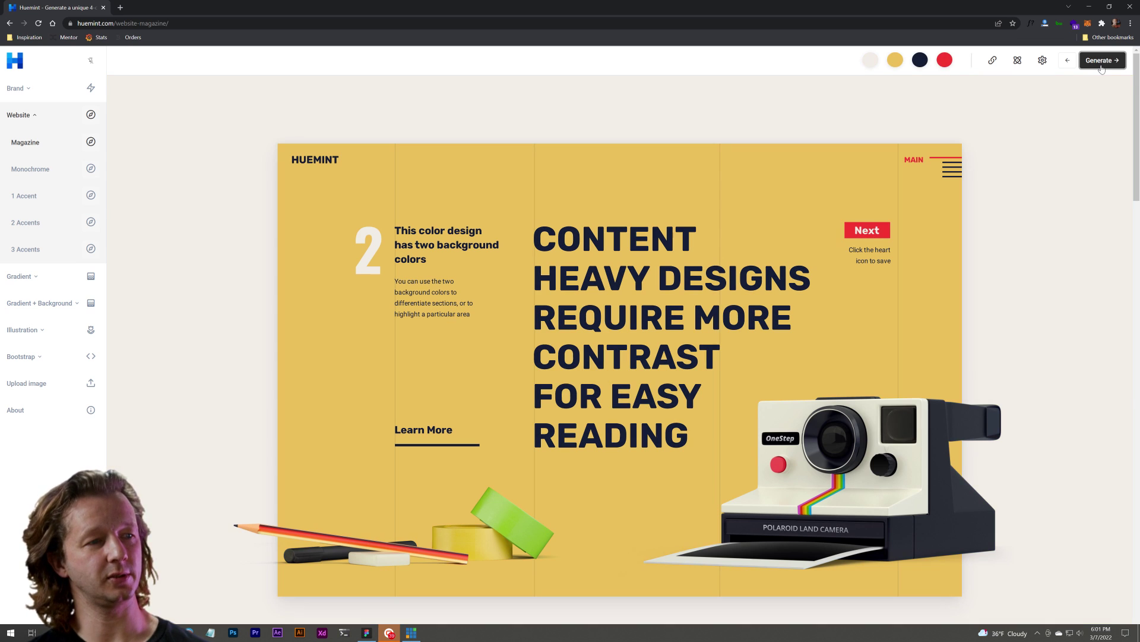
pyautogui.click(1100, 61)
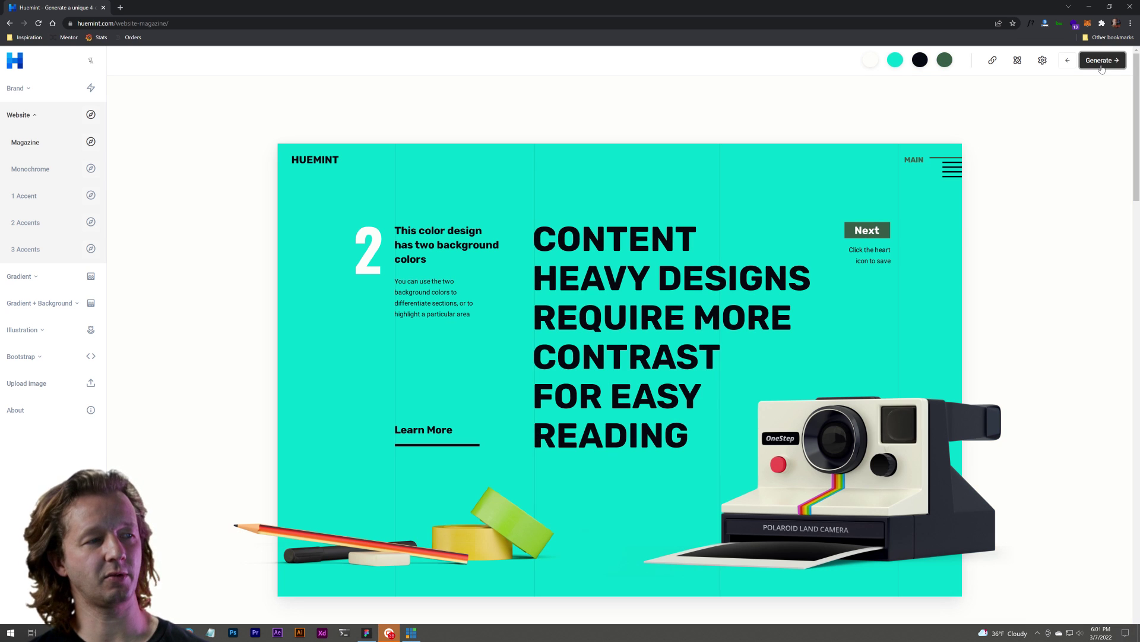
pyautogui.click(1100, 61)
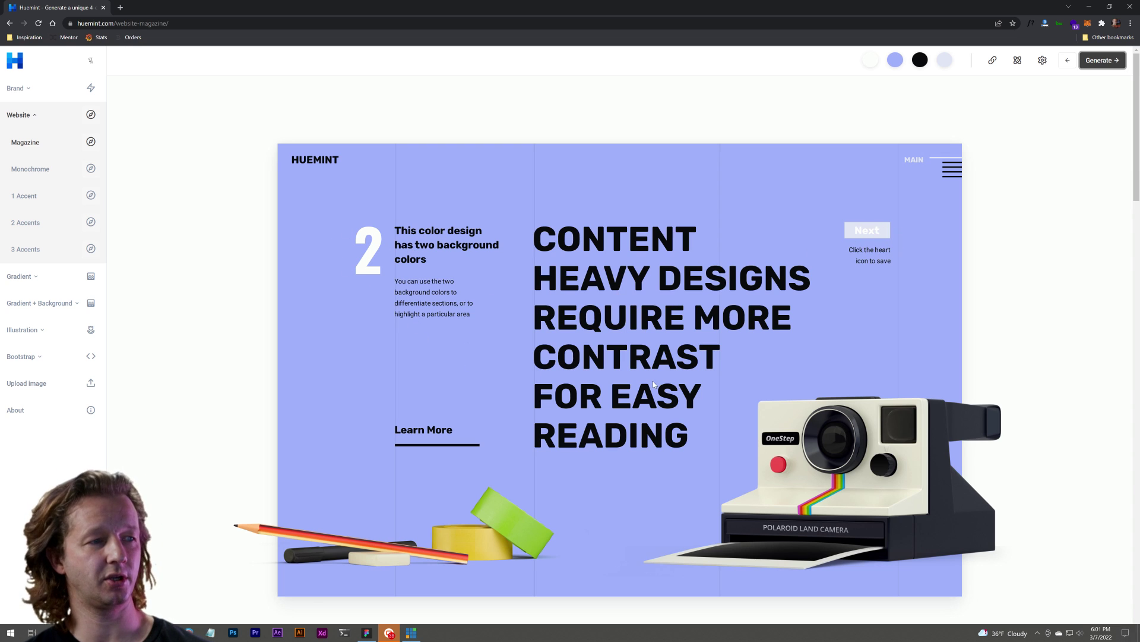
# - Scroll through the lavender Magazine mockup and replace its palette with a new one
pyautogui.scroll(-8, 653, 309)
pyautogui.scroll(7, 868, 225)
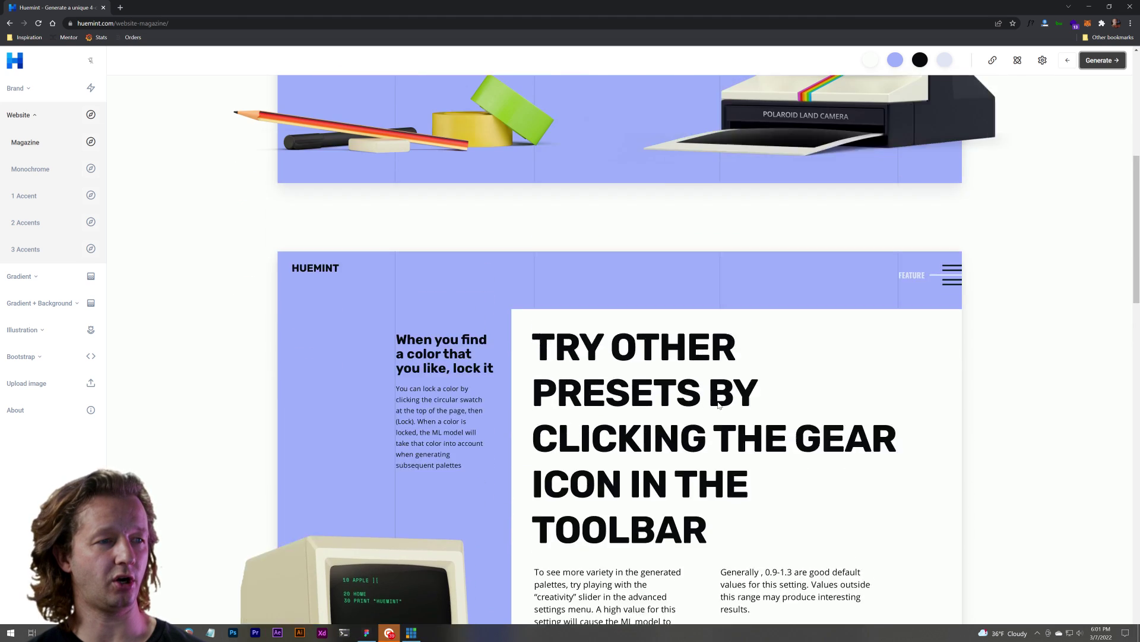
pyautogui.scroll(-15, 697, 292)
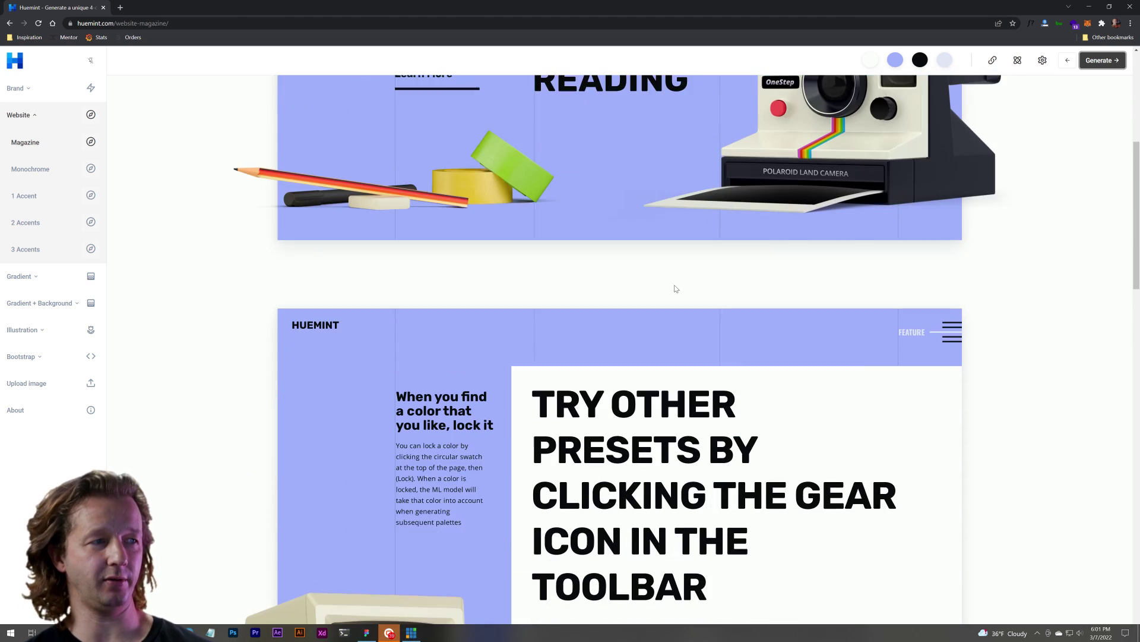
pyautogui.scroll(-4, 698, 292)
pyautogui.scroll(13, 755, 356)
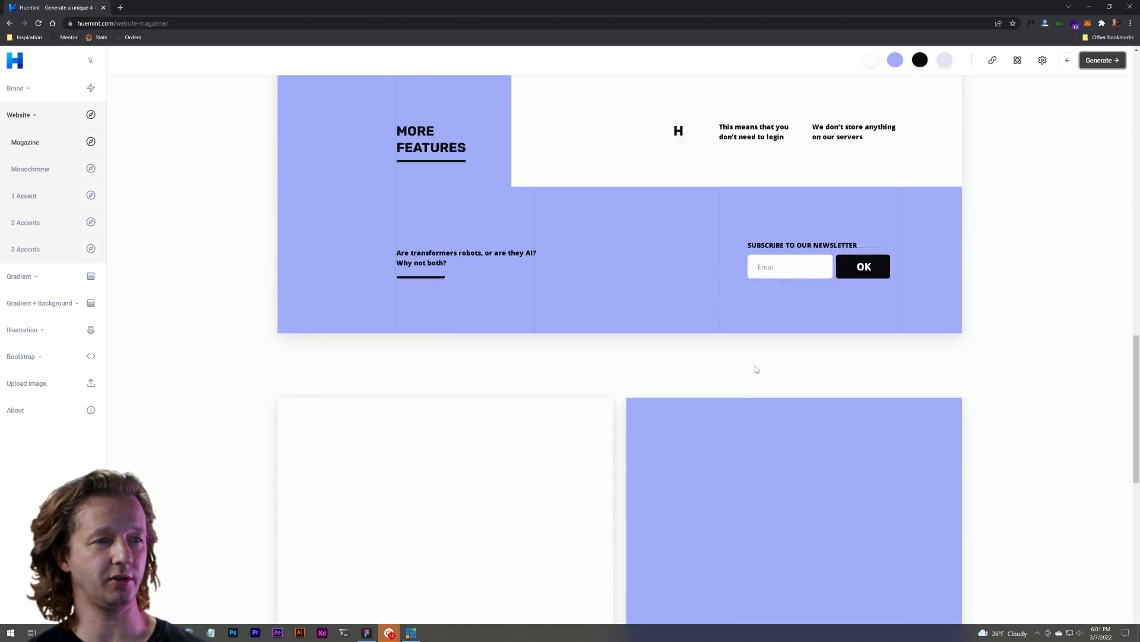
pyautogui.scroll(4, 800, 367)
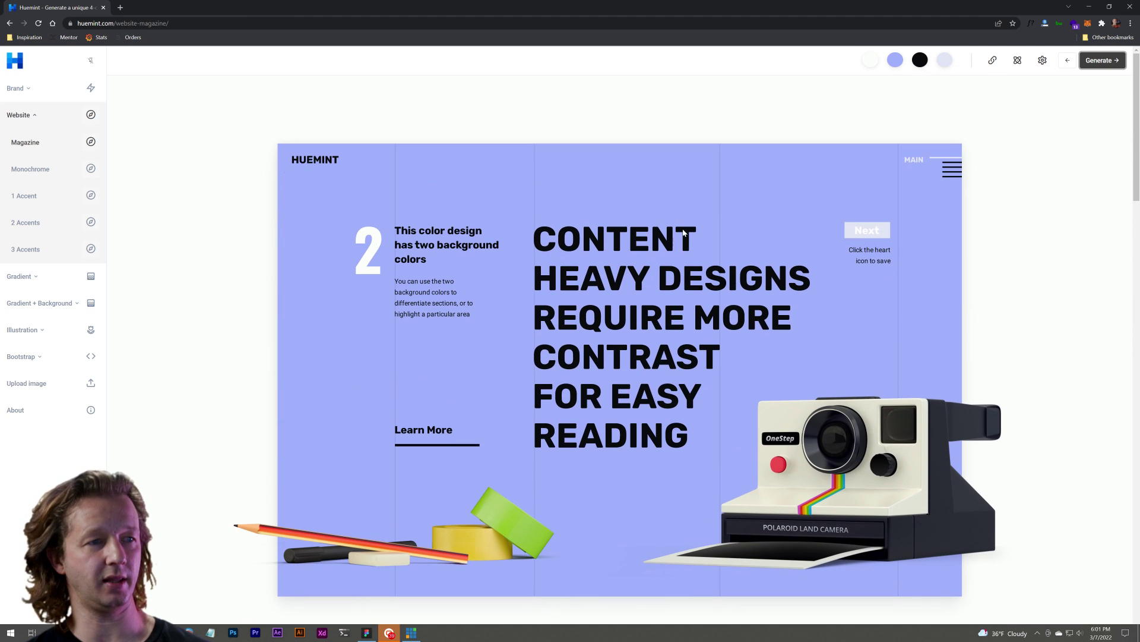
pyautogui.click(1104, 65)
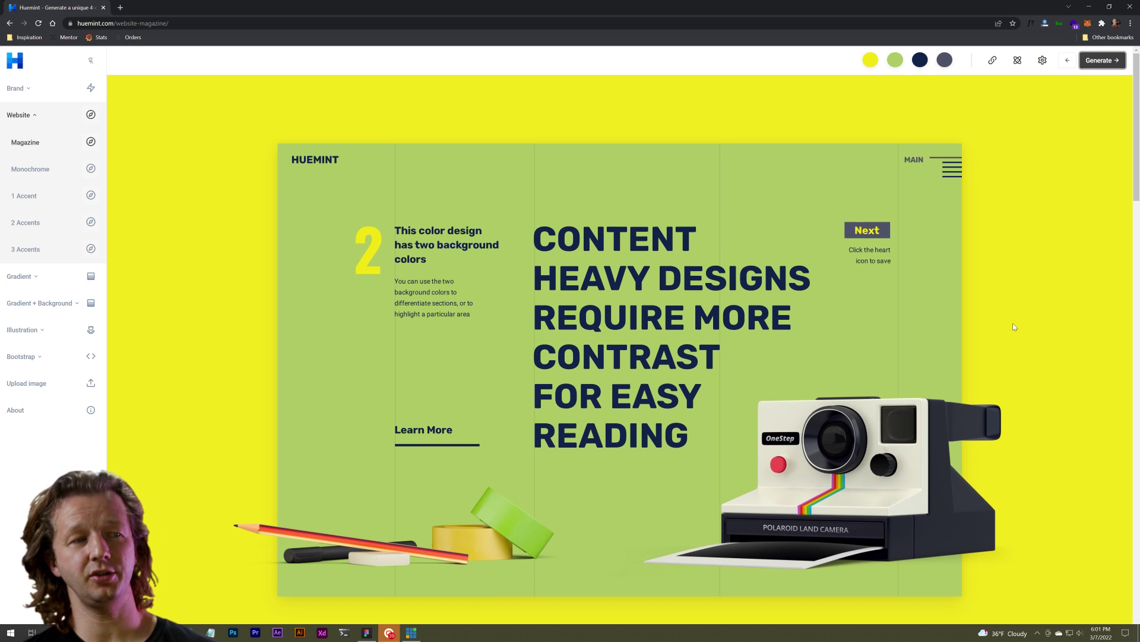
pyautogui.scroll(-8, 1013, 323)
pyautogui.scroll(8, 1014, 327)
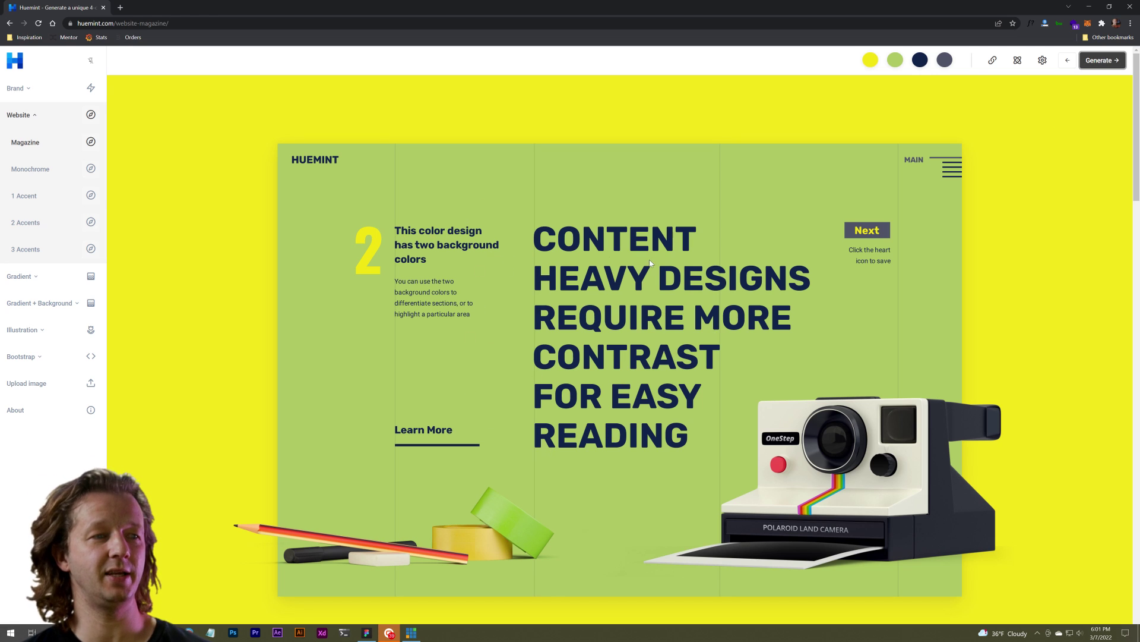
# - Generate a long series of Magazine palettes, ending on a yellow-and-blue scheme
pyautogui.click(1099, 60)
pyautogui.click(1099, 61)
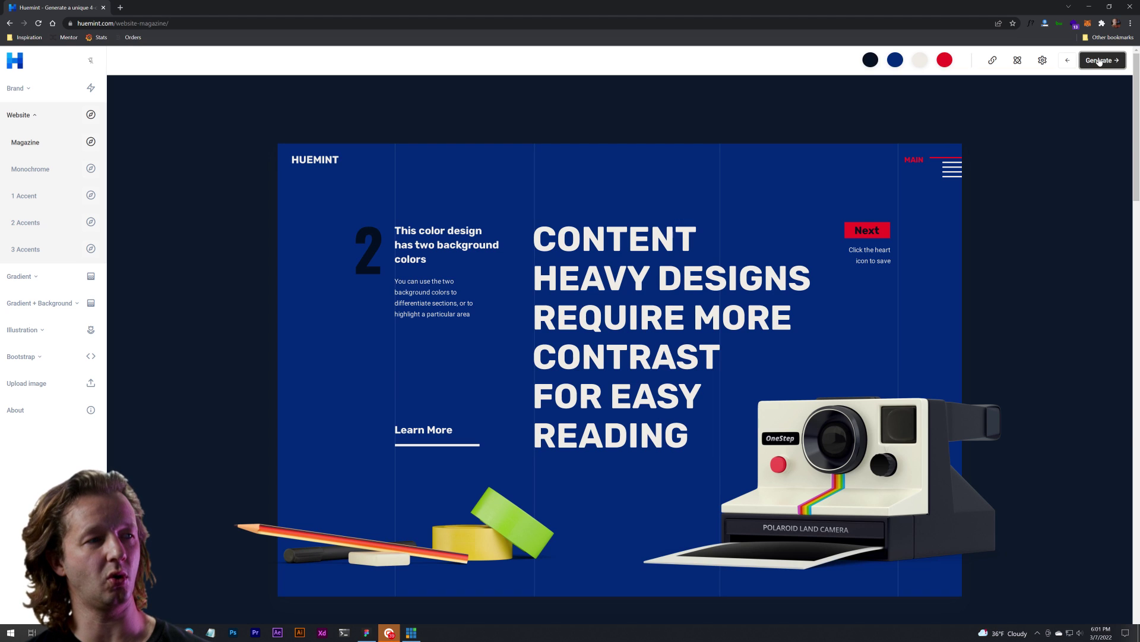
pyautogui.click(1099, 60)
pyautogui.click(1099, 61)
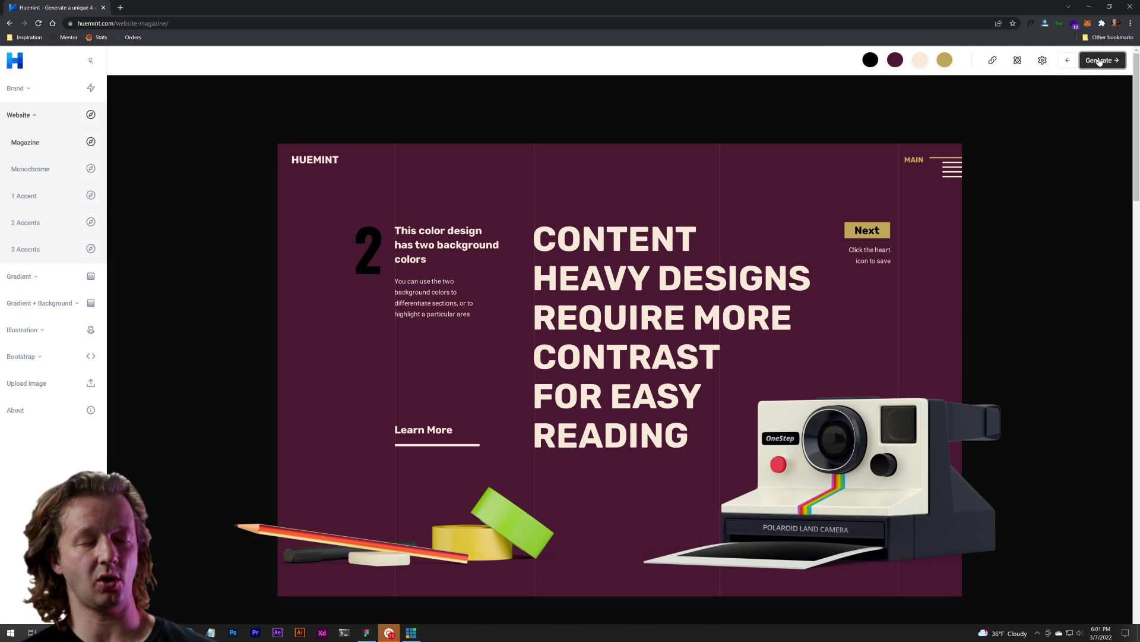
pyautogui.click(1099, 61)
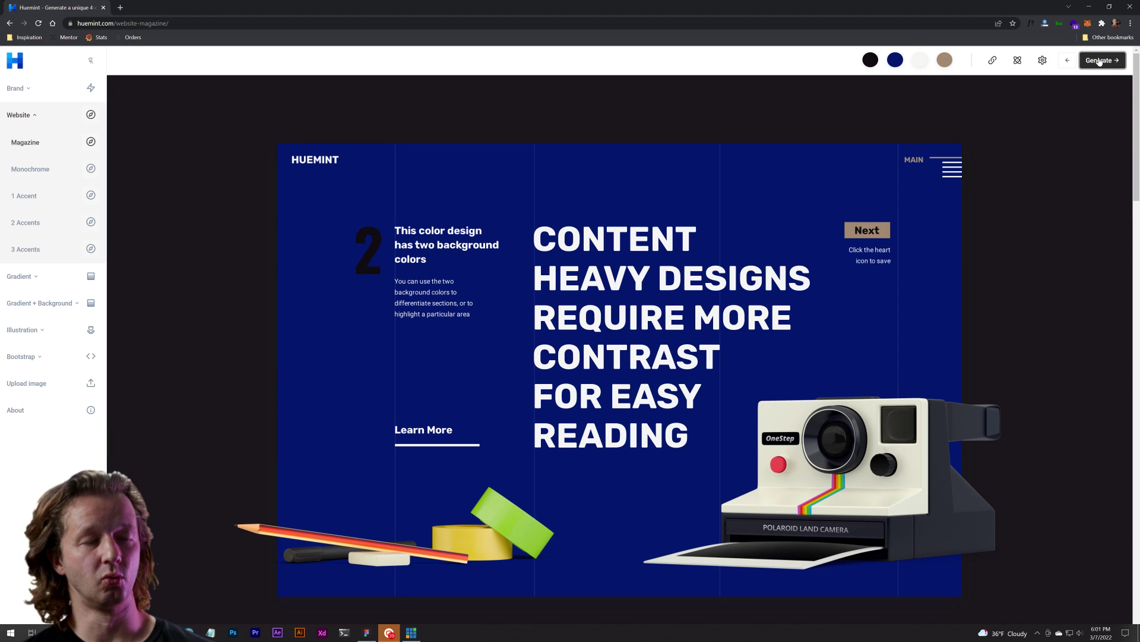
pyautogui.click(1099, 61)
pyautogui.click(1099, 61)
pyautogui.click(1099, 60)
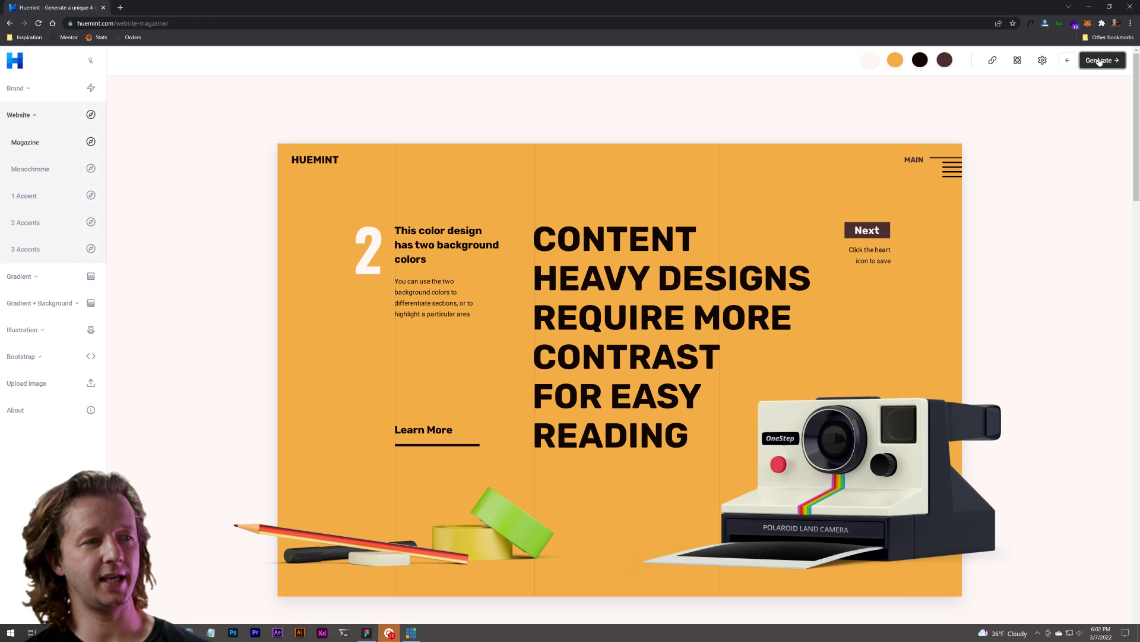
pyautogui.click(1099, 61)
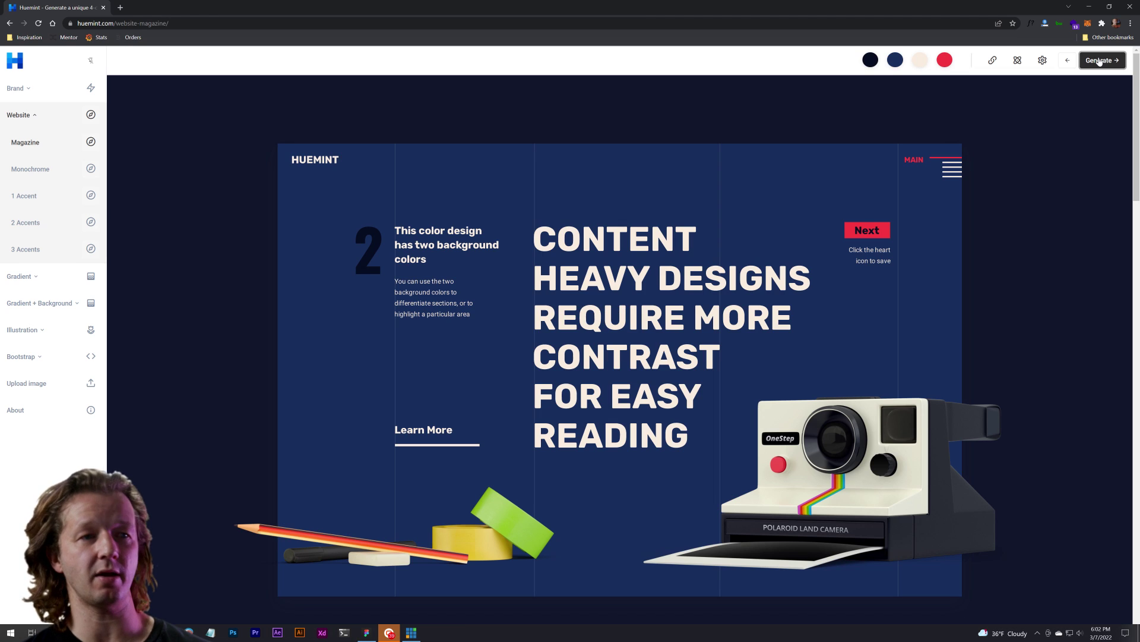
pyautogui.click(1099, 60)
pyautogui.click(1098, 61)
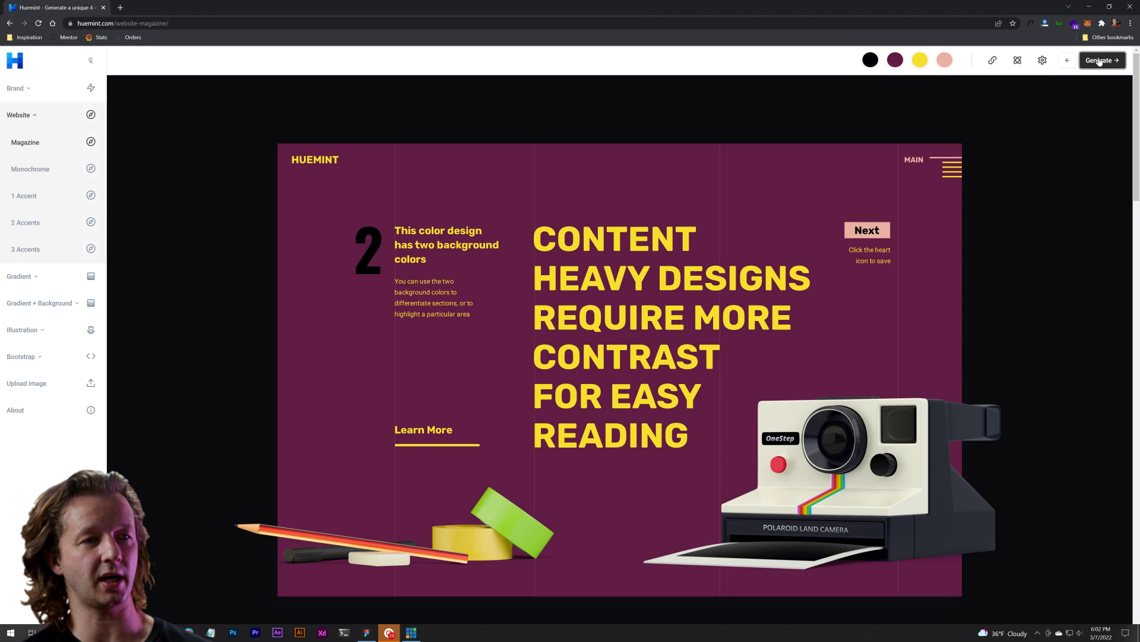
pyautogui.click(1099, 61)
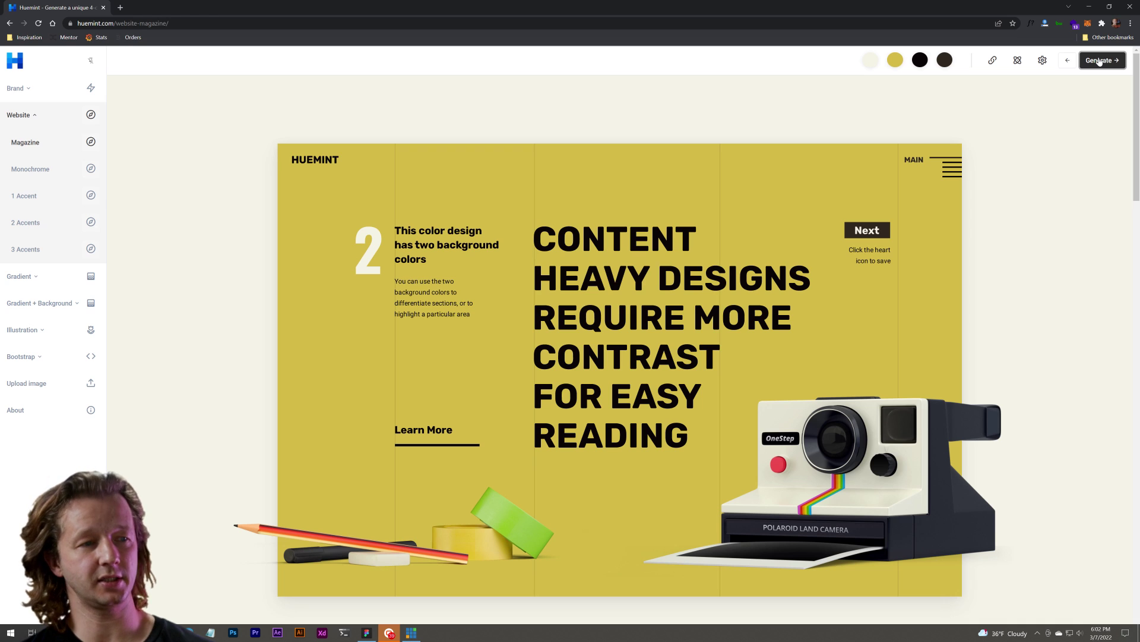
pyautogui.click(1099, 61)
pyautogui.click(1099, 61)
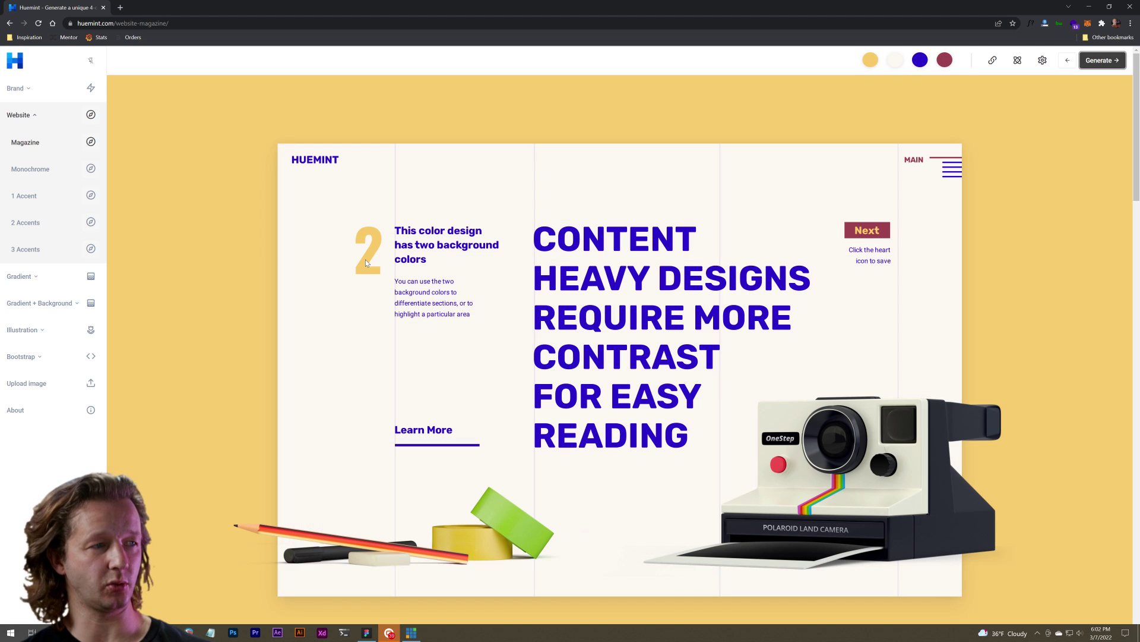
# - Scroll the mockup and switch to the Monochrome website preset
pyautogui.scroll(-13, 375, 273)
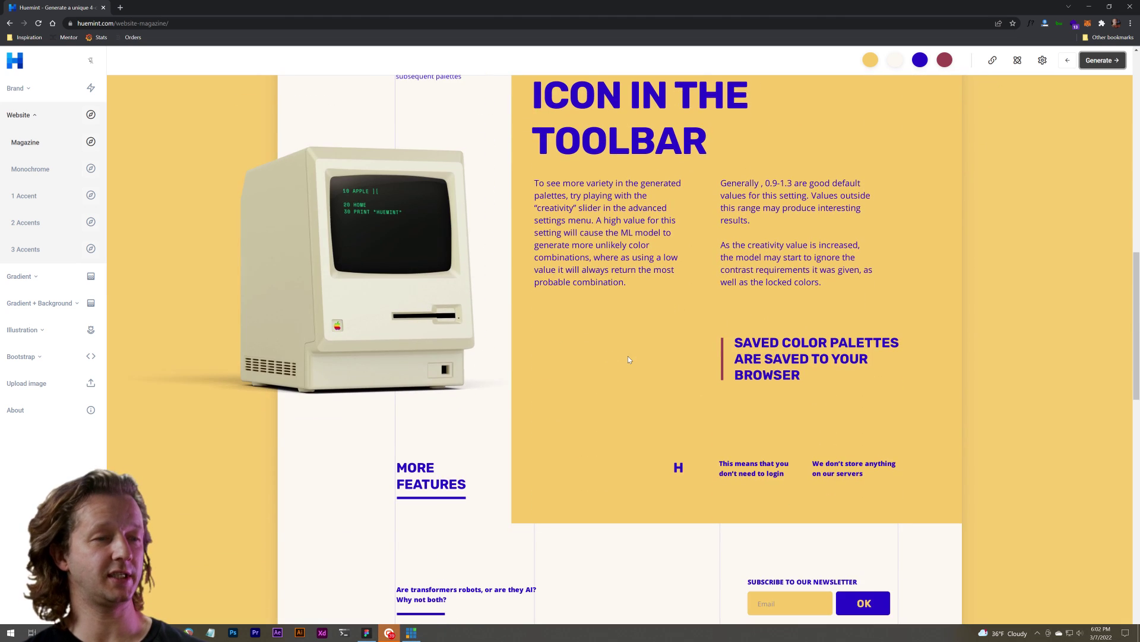
pyautogui.scroll(7, 628, 357)
pyautogui.scroll(6, 629, 355)
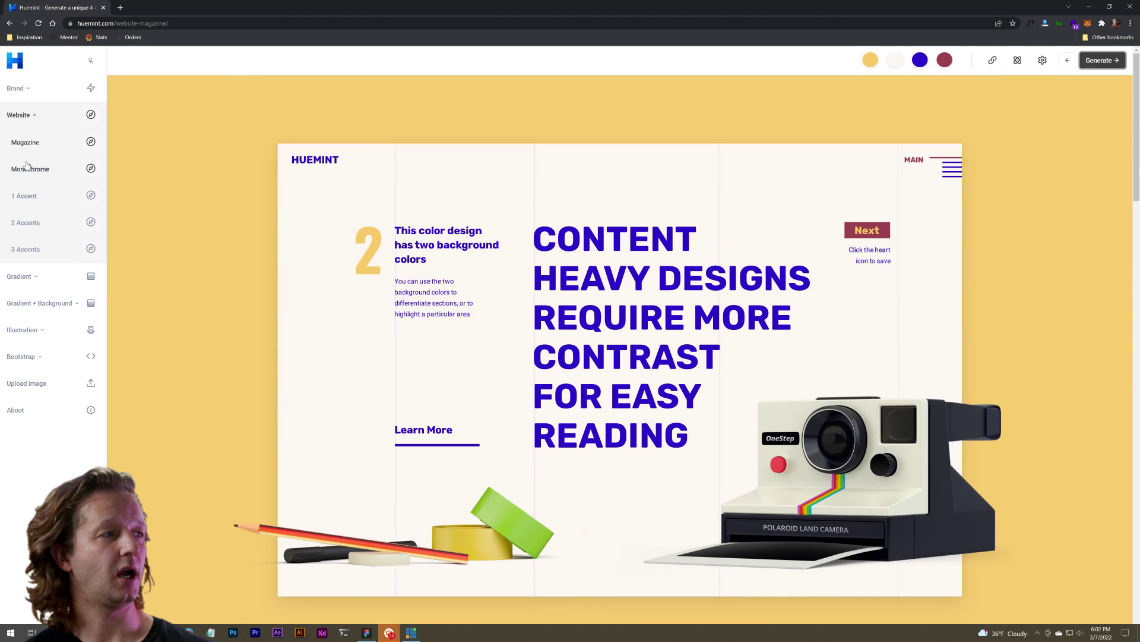
pyautogui.click(28, 172)
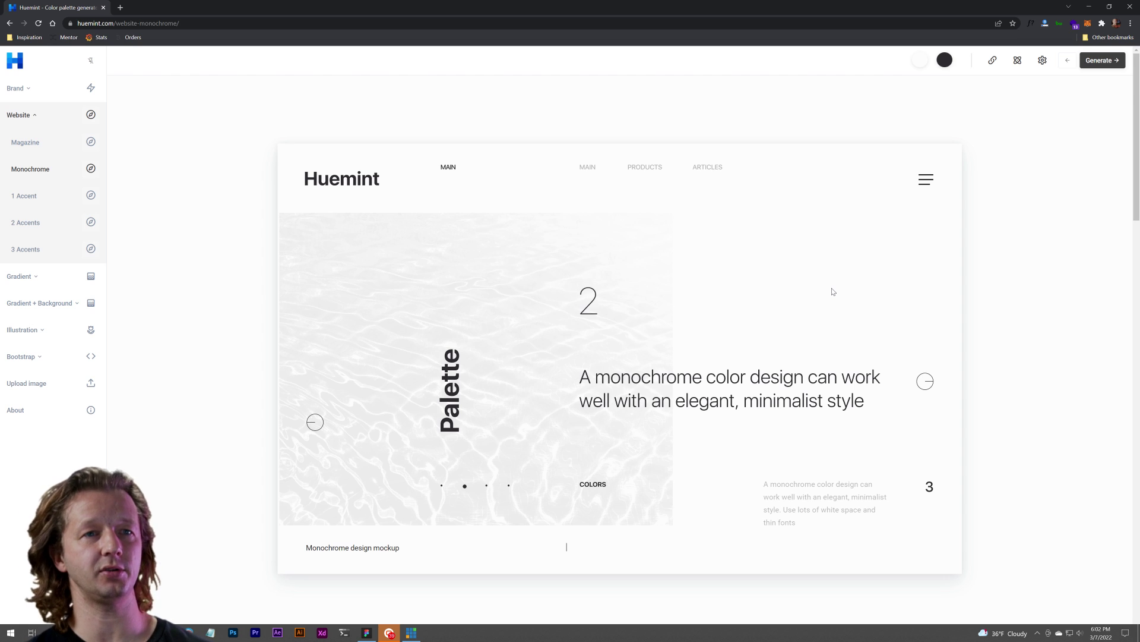
pyautogui.click(1100, 62)
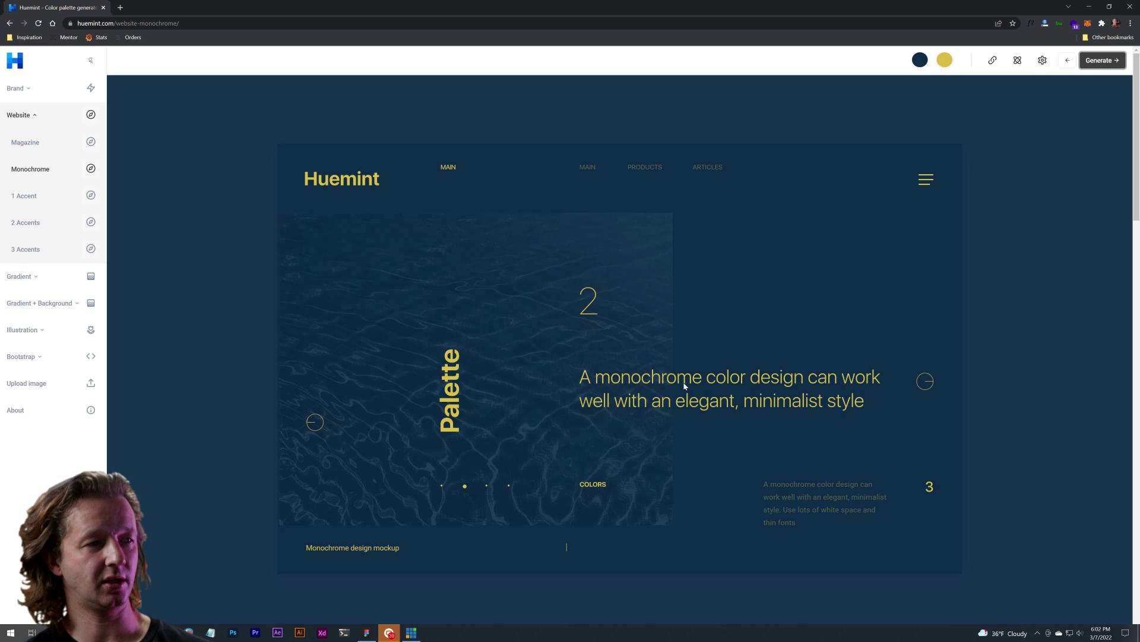
pyautogui.scroll(-15, 800, 387)
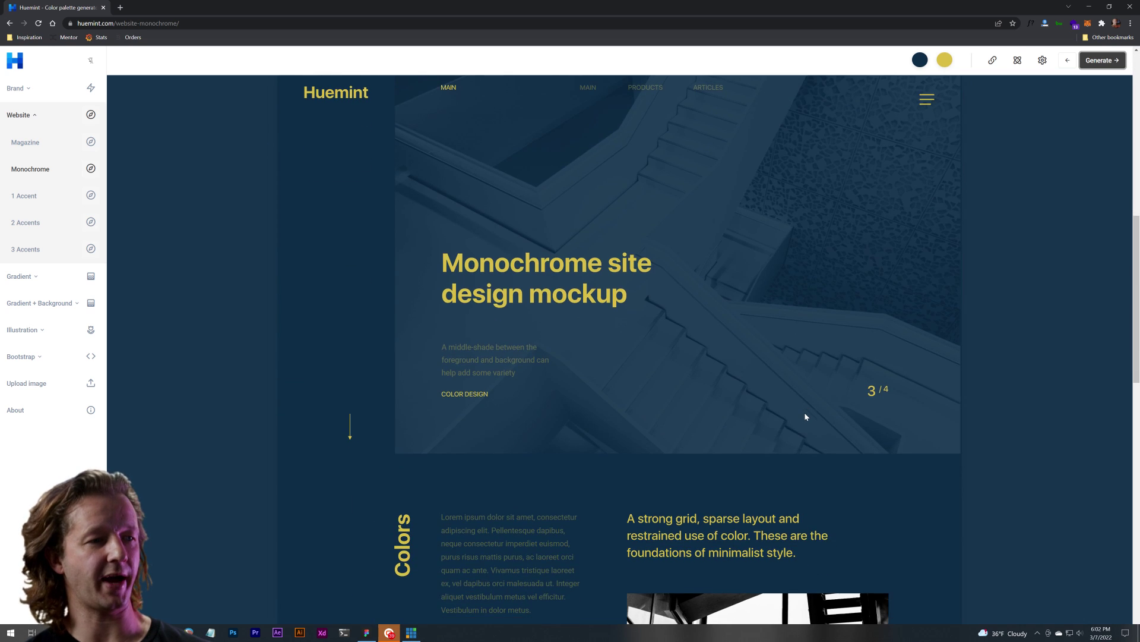
pyautogui.scroll(-4, 806, 415)
pyautogui.scroll(3, 805, 416)
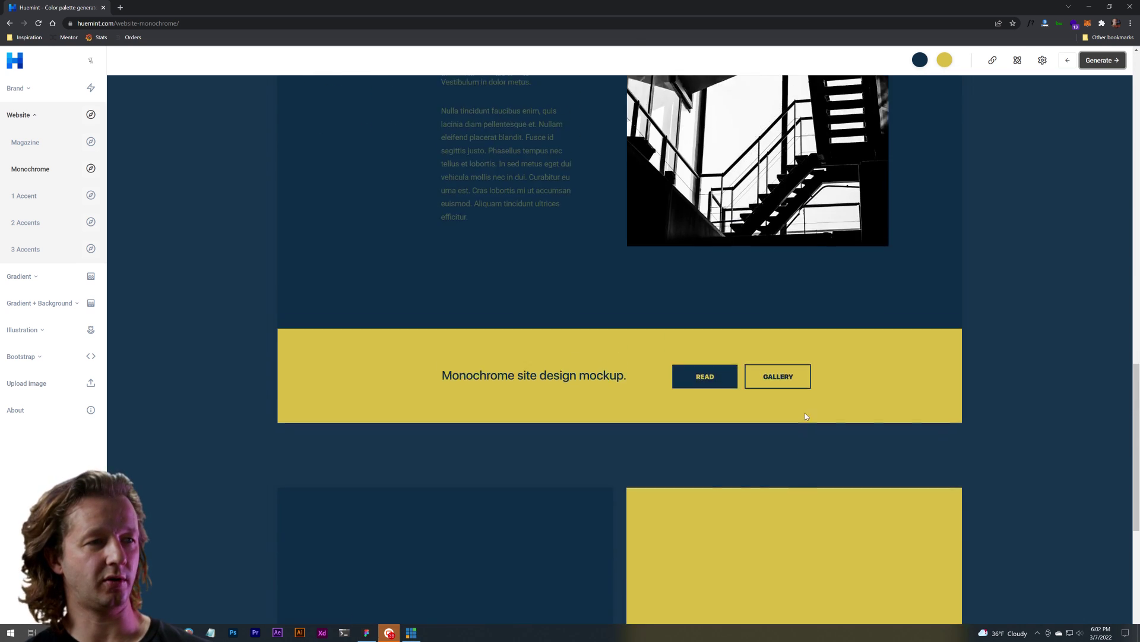
pyautogui.scroll(-10, 805, 415)
pyautogui.scroll(4, 805, 415)
pyautogui.scroll(3, 805, 416)
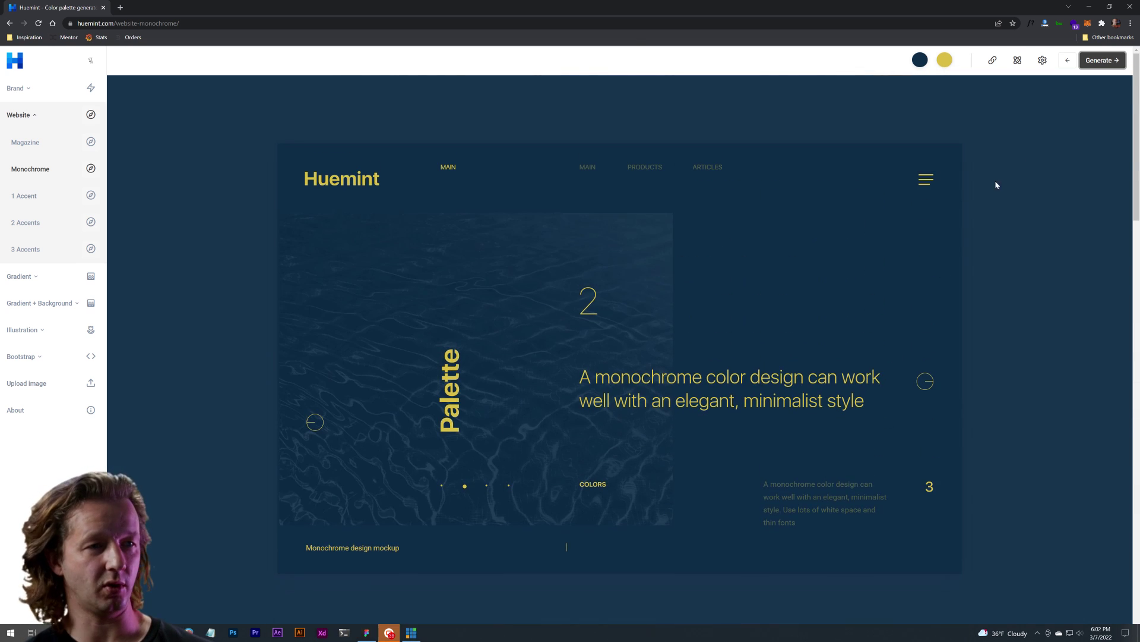
pyautogui.click(1091, 65)
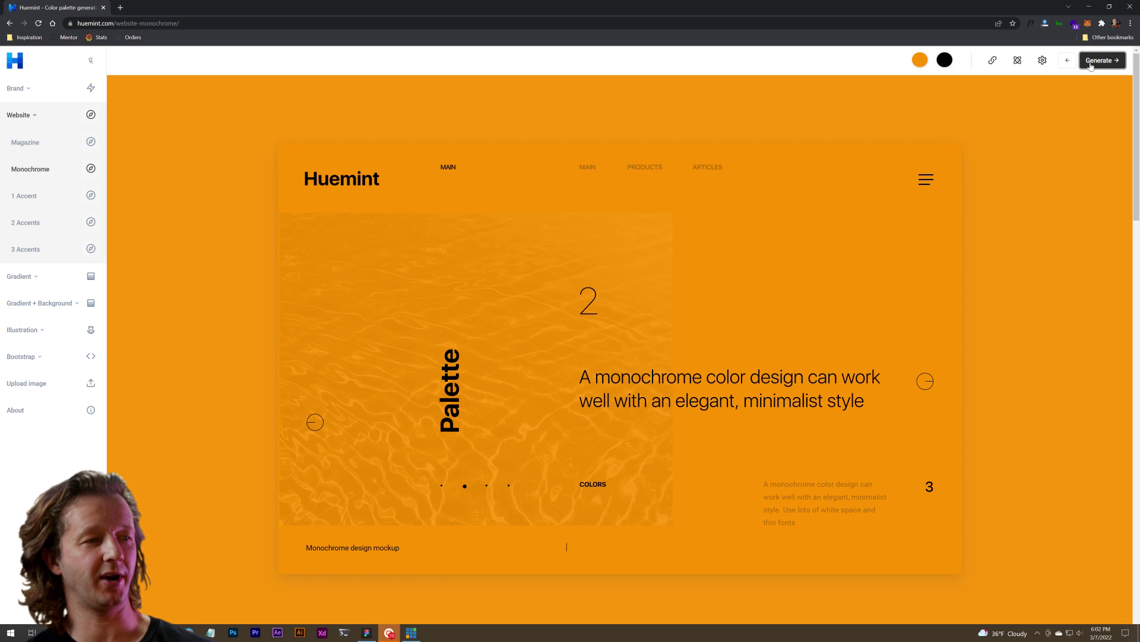
pyautogui.click(1091, 66)
pyautogui.click(1091, 66)
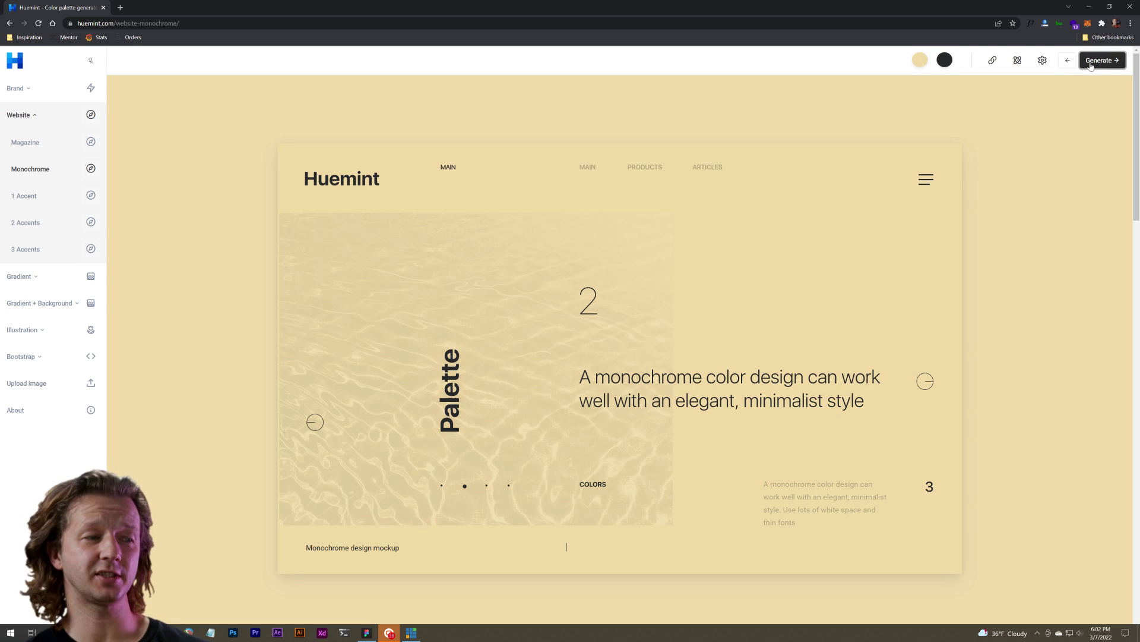
pyautogui.click(1091, 65)
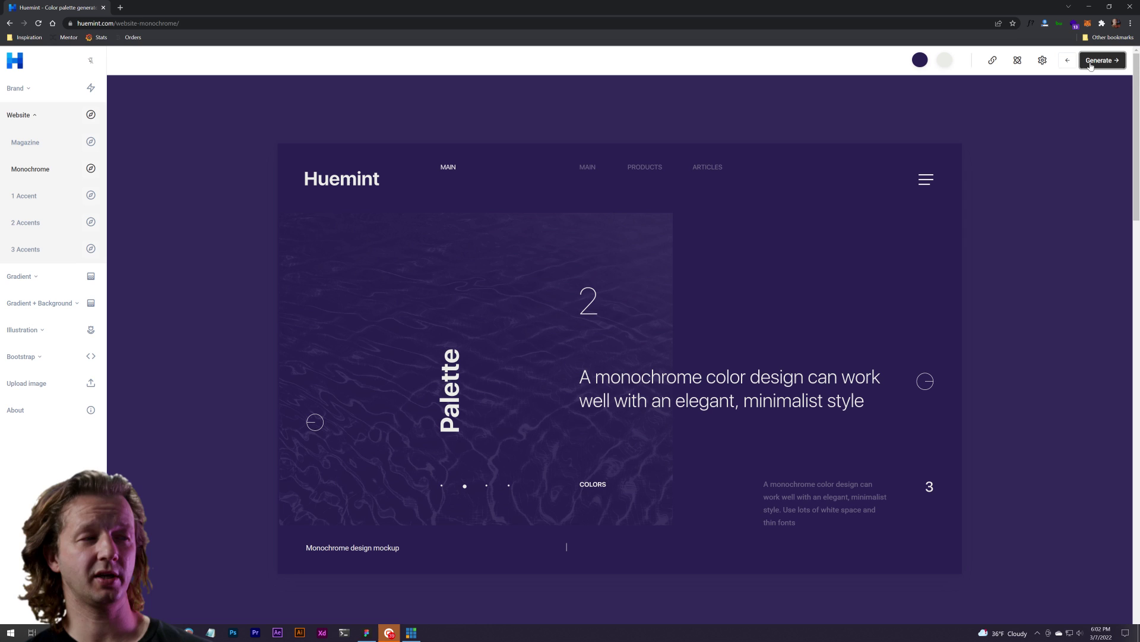
pyautogui.click(1091, 65)
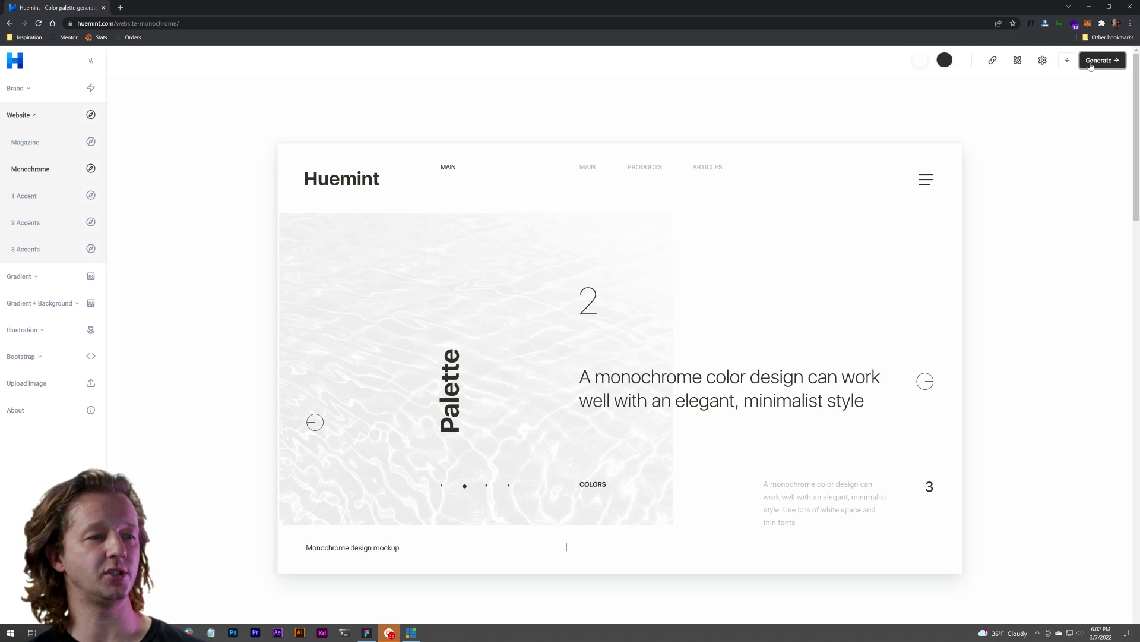
pyautogui.click(1091, 65)
pyautogui.click(1091, 65)
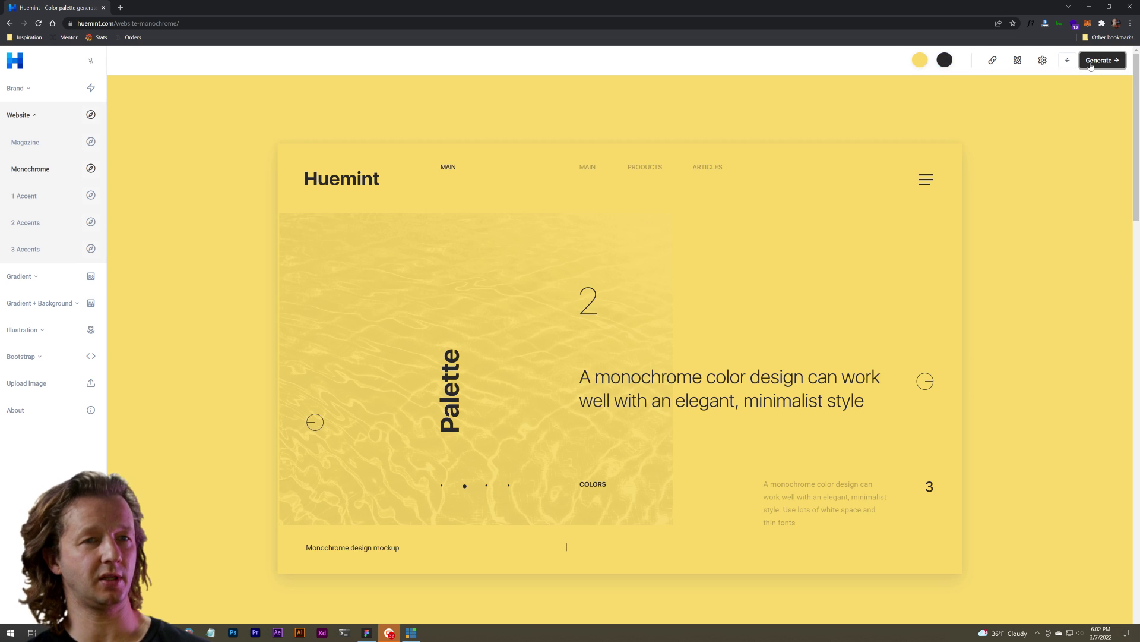
pyautogui.click(1091, 65)
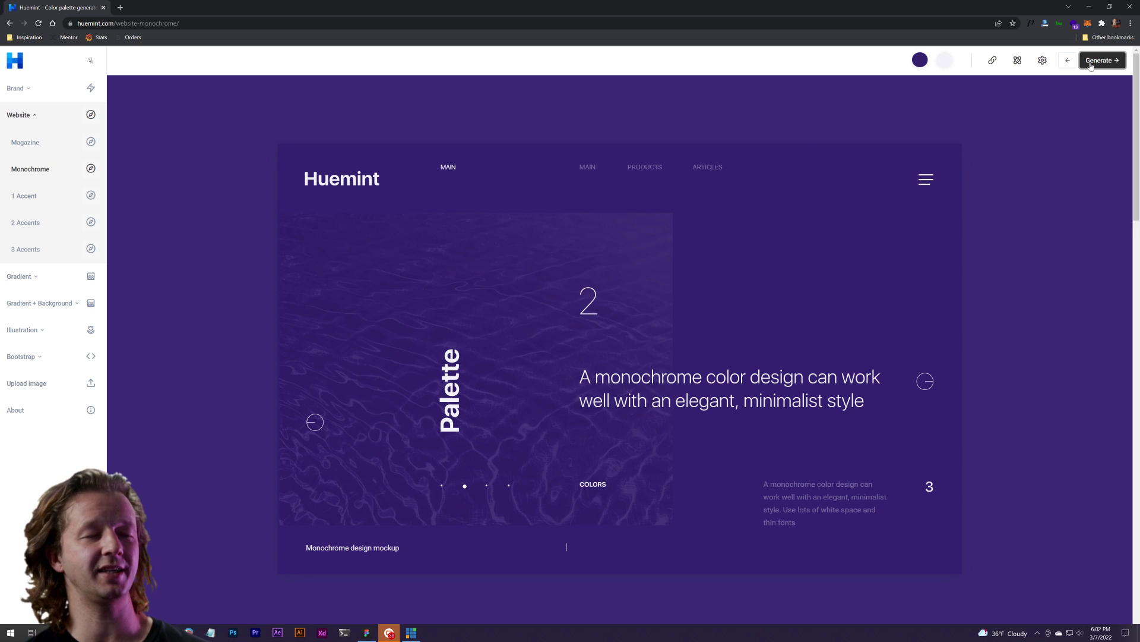
pyautogui.click(1091, 65)
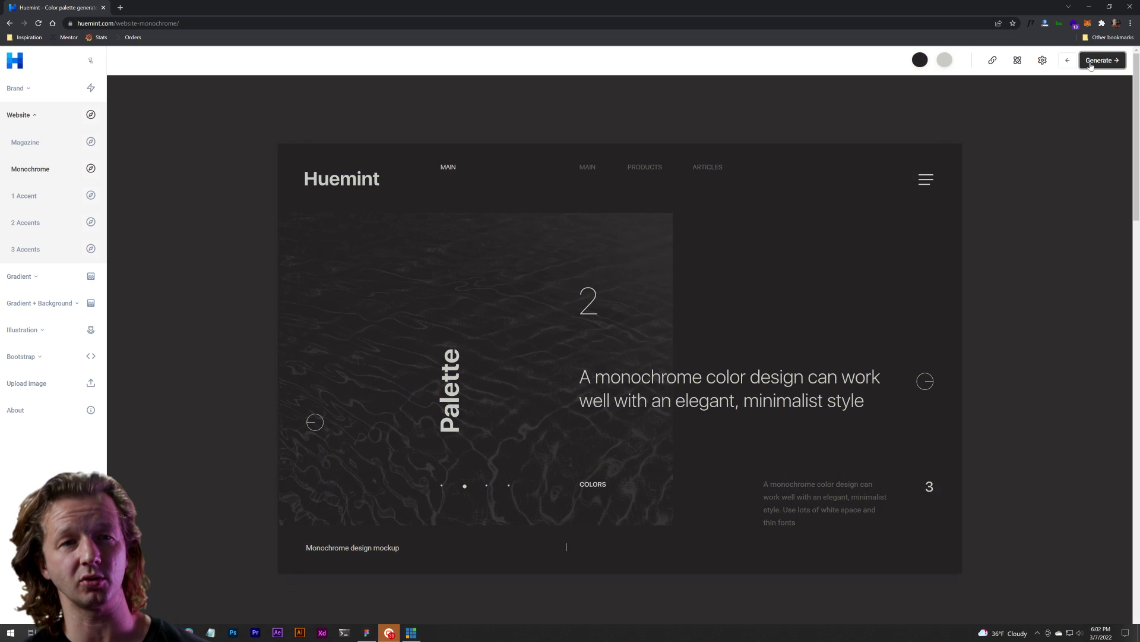
pyautogui.click(1091, 65)
pyautogui.click(1091, 66)
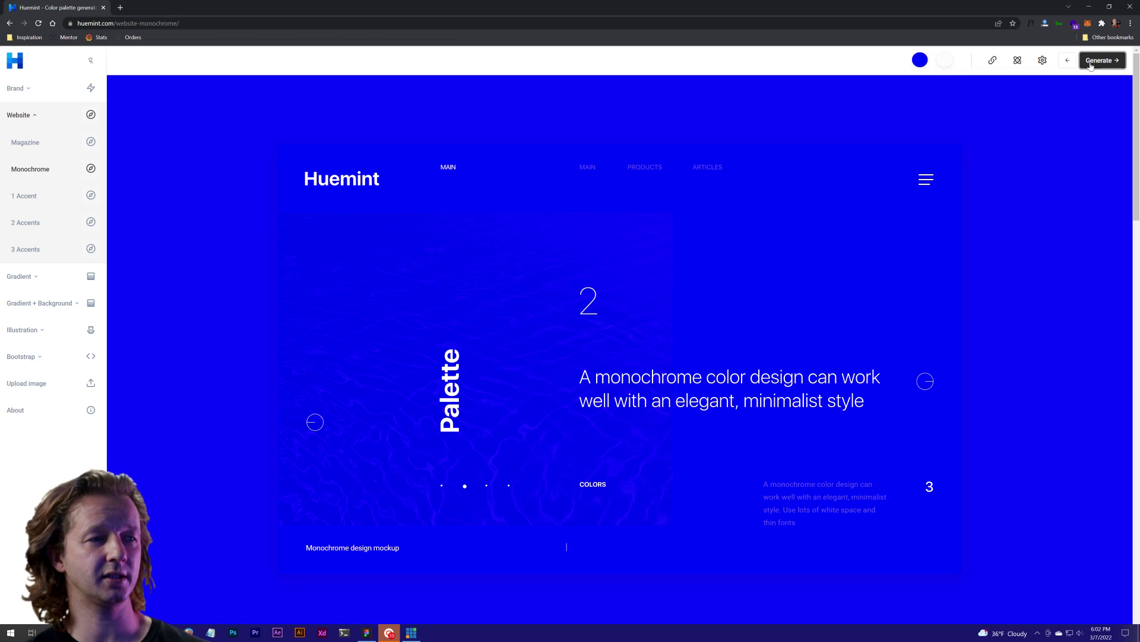
pyautogui.click(1092, 65)
pyautogui.click(1092, 65)
pyautogui.click(1091, 65)
pyautogui.click(1091, 65)
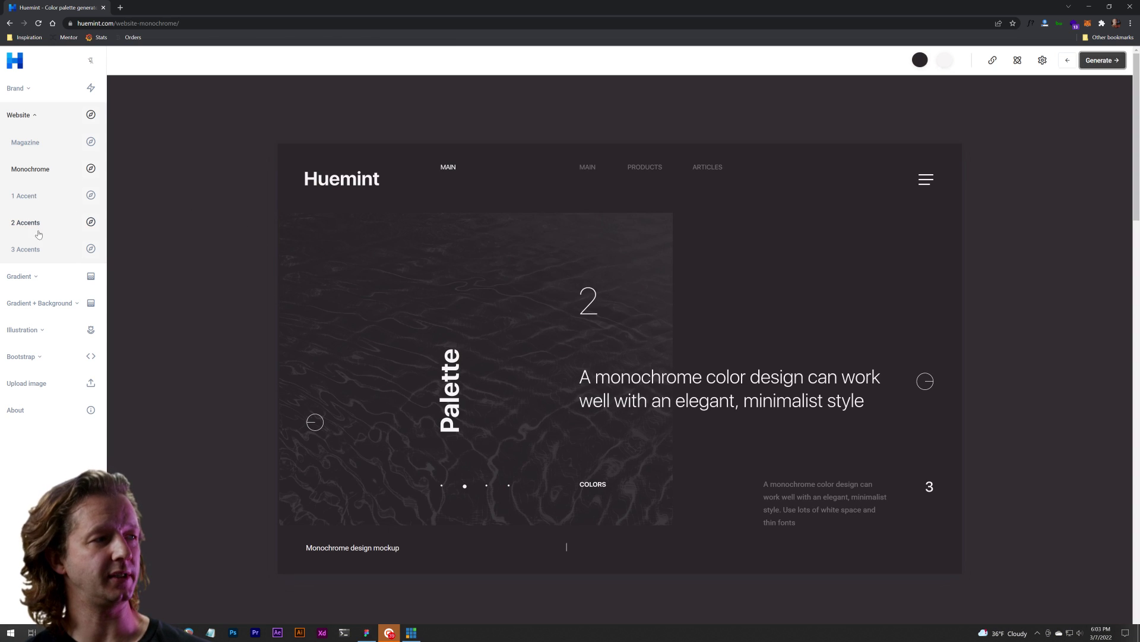
# - Switch to the 1 Accent website mockup and generate three new palettes
pyautogui.click(27, 197)
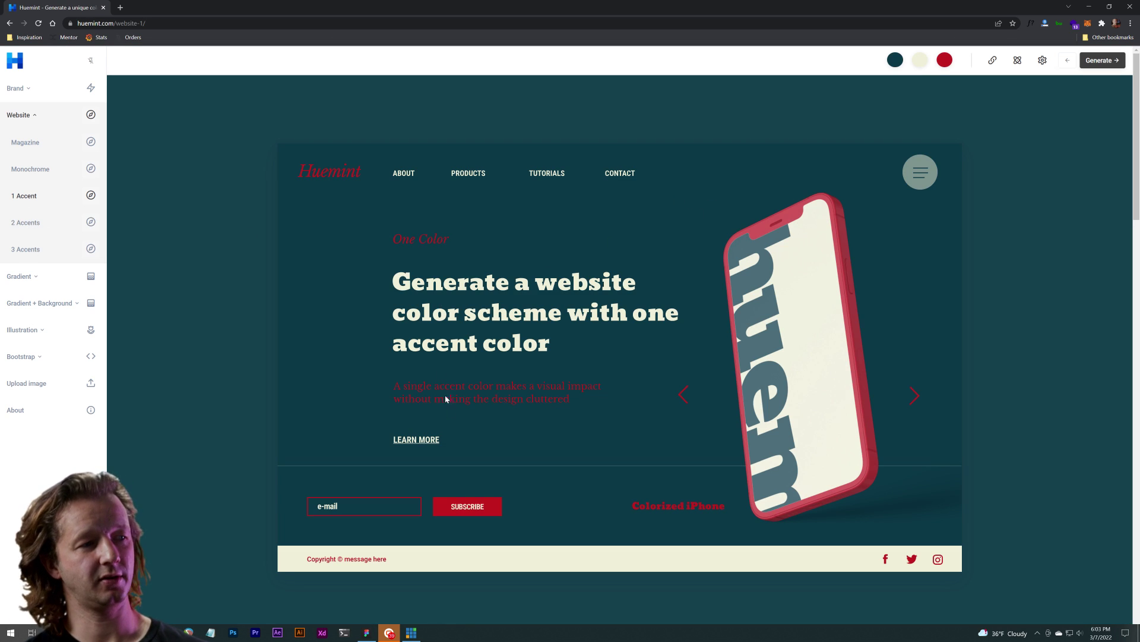
pyautogui.click(1098, 61)
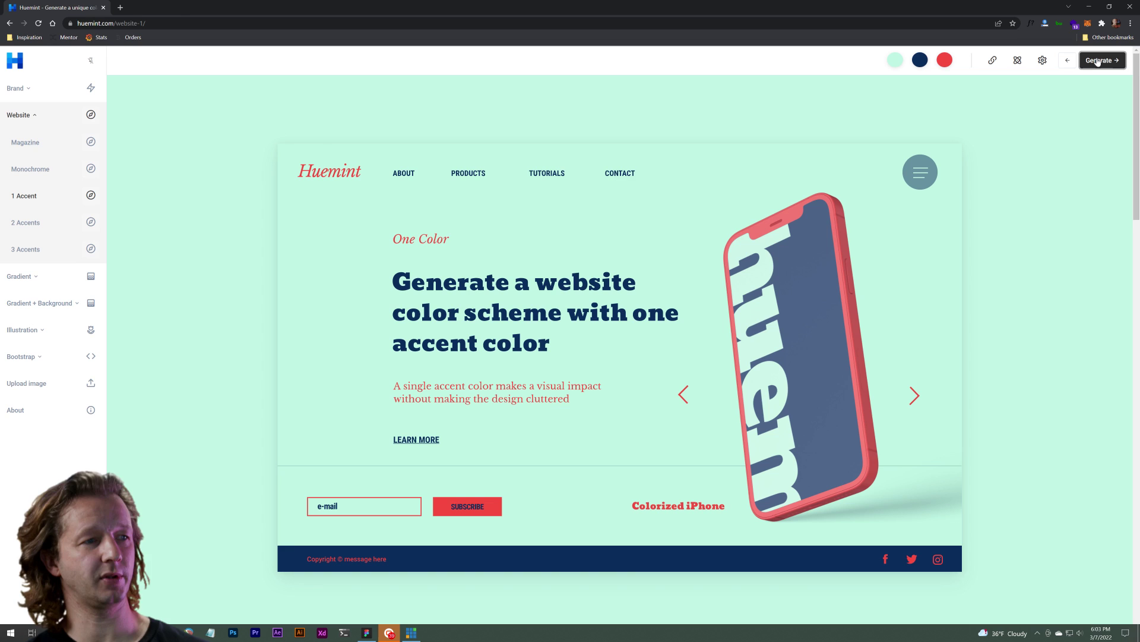
pyautogui.click(1098, 61)
pyautogui.click(1097, 61)
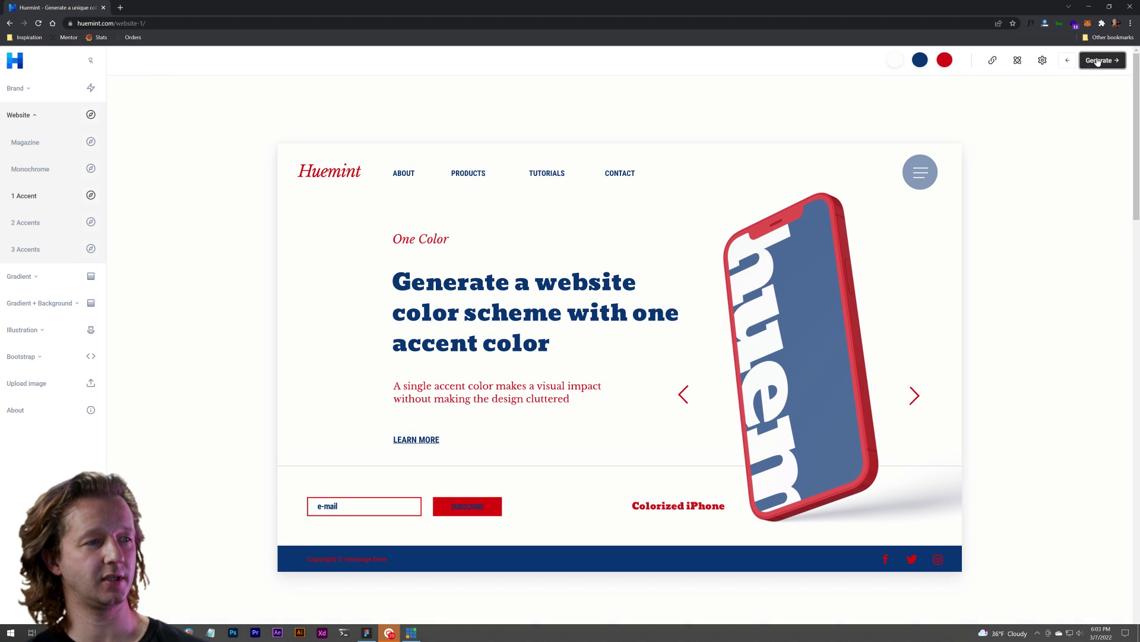
# - Switch to 2 Accents and regenerate to a charcoal, mint, green and orange-red palette
pyautogui.click(33, 223)
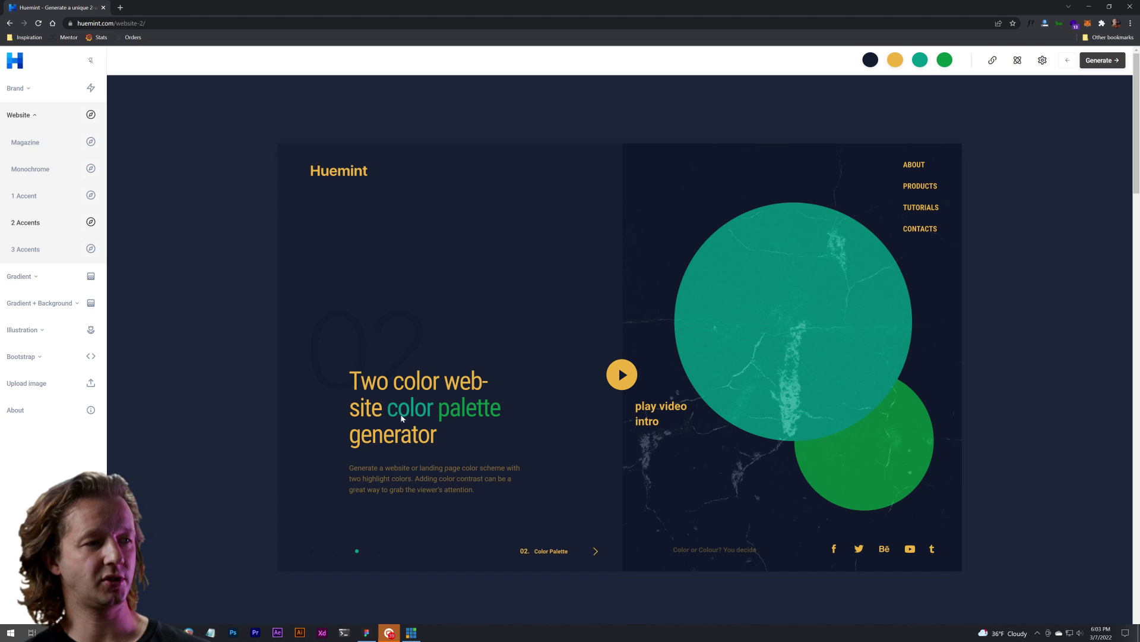
pyautogui.click(1099, 61)
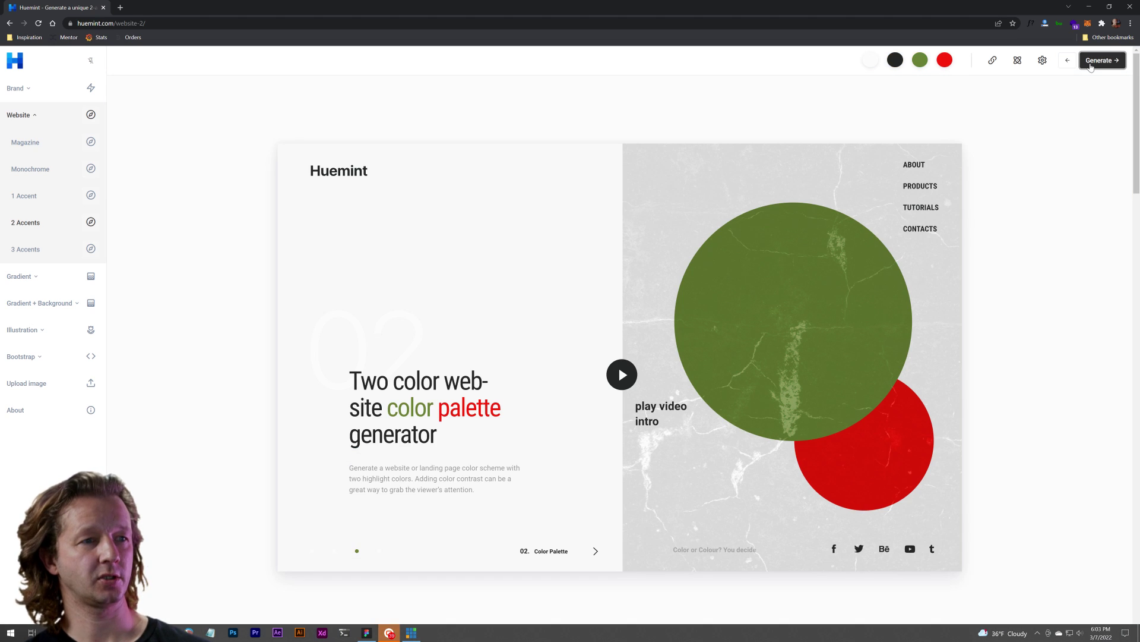
pyautogui.click(1099, 61)
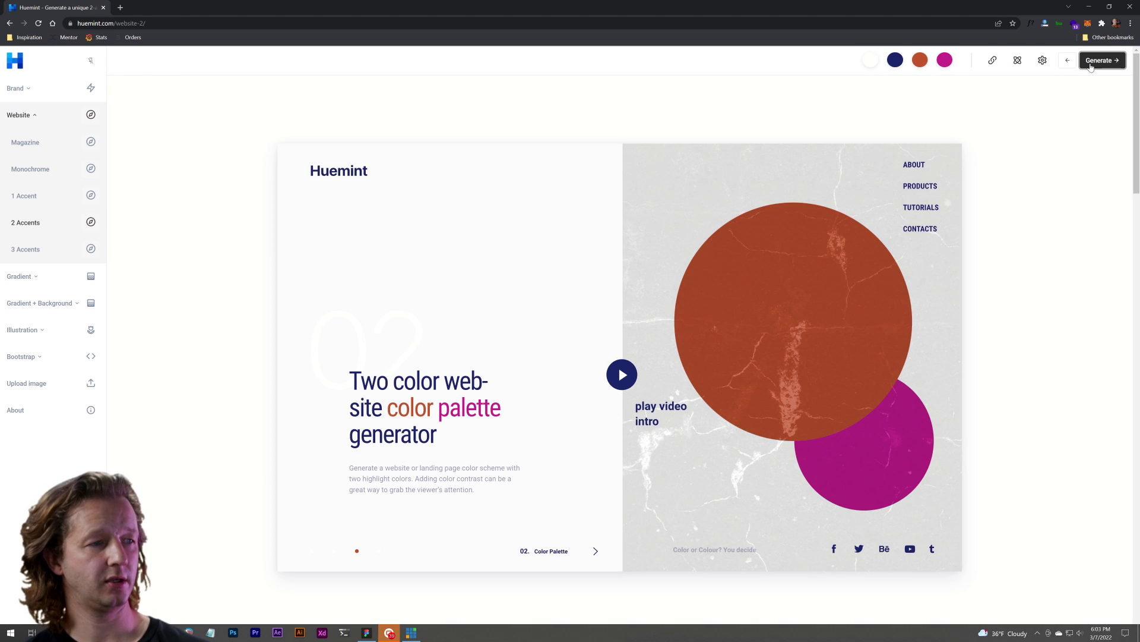
pyautogui.click(1098, 61)
pyautogui.click(1098, 61)
pyautogui.scroll(-9, 1013, 260)
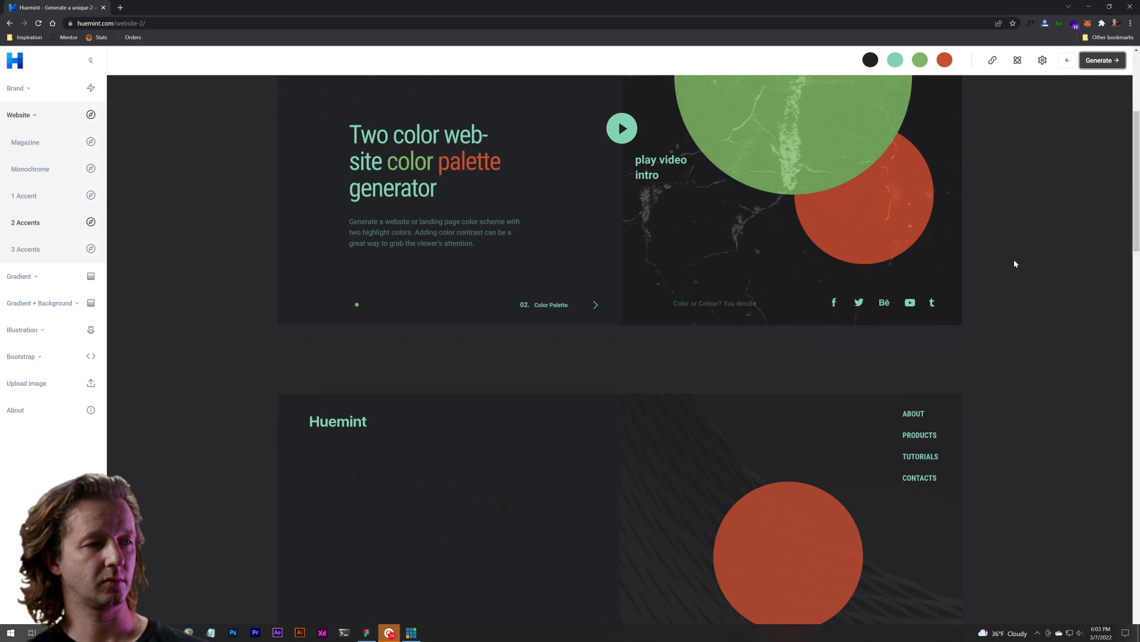
pyautogui.scroll(-8, 1014, 263)
pyautogui.scroll(3, 1015, 263)
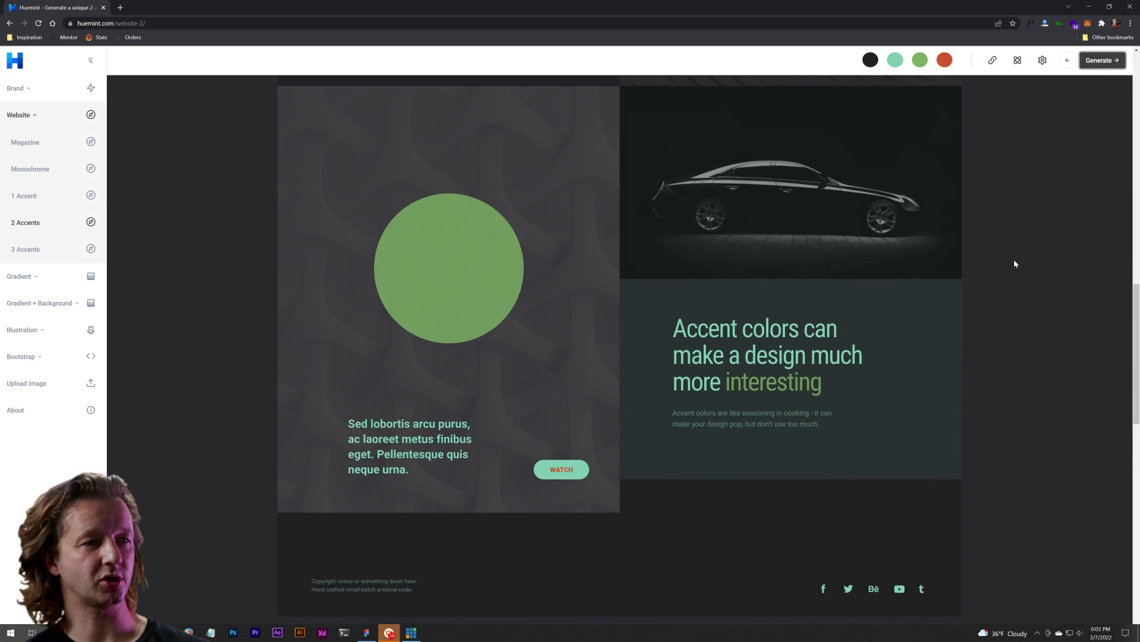
pyautogui.scroll(-4, 1015, 264)
pyautogui.scroll(-8, 1015, 263)
pyautogui.scroll(8, 1015, 263)
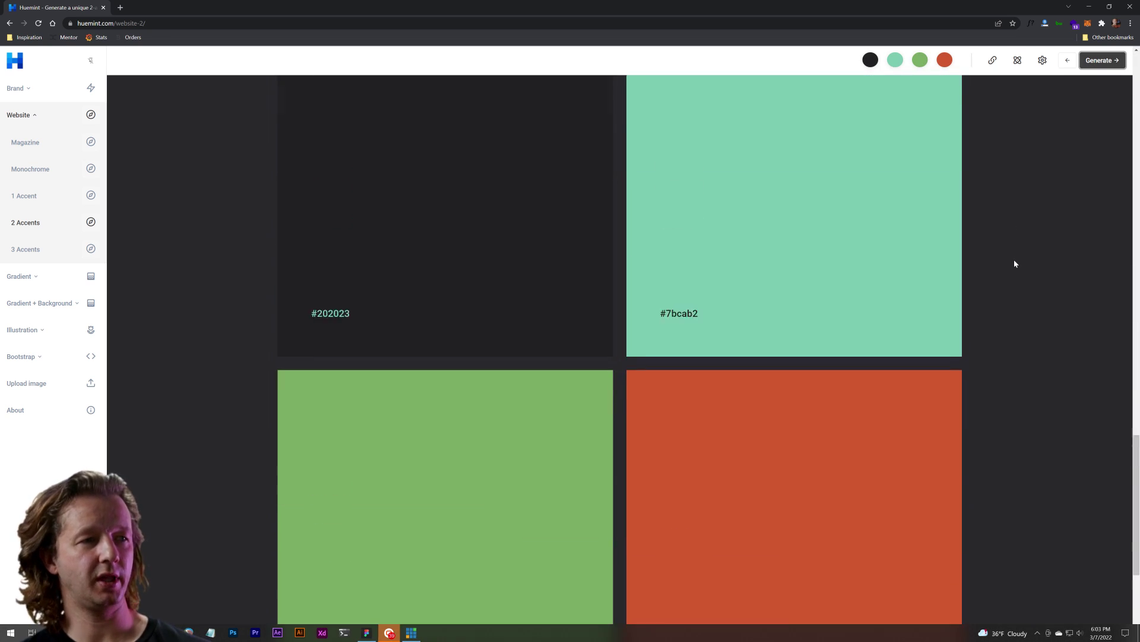
pyautogui.scroll(15, 1015, 263)
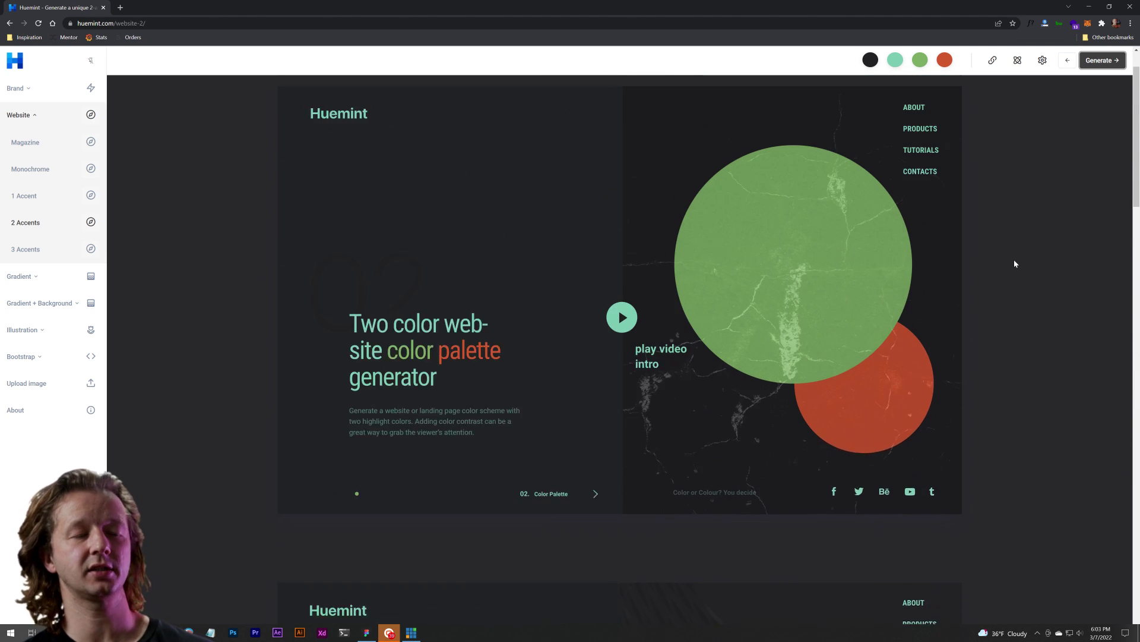
# - Open Gradient > 2 Colors and select a swatch hex code among #fdfdfd and #736983
pyautogui.click(20, 279)
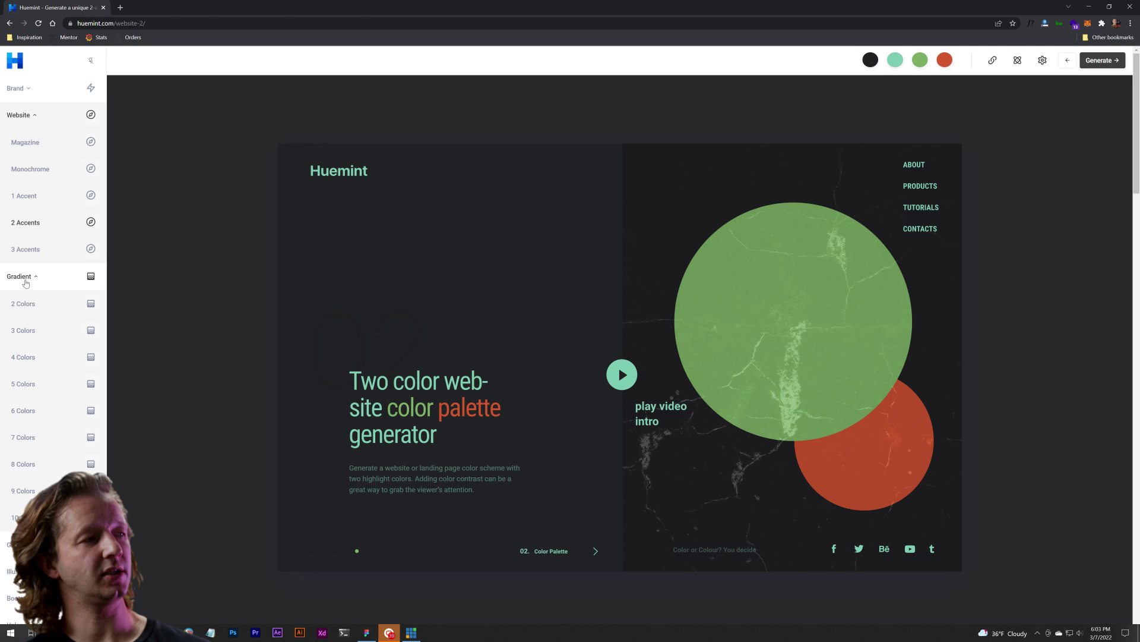
pyautogui.click(31, 306)
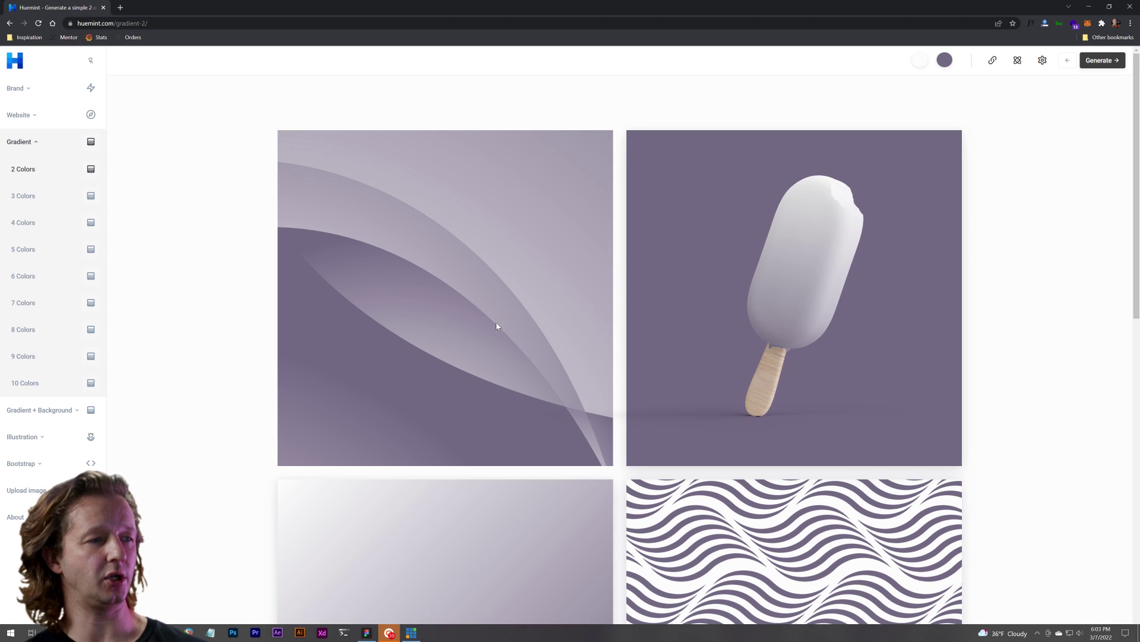
pyautogui.scroll(-1, 476, 332)
pyautogui.scroll(1, 452, 315)
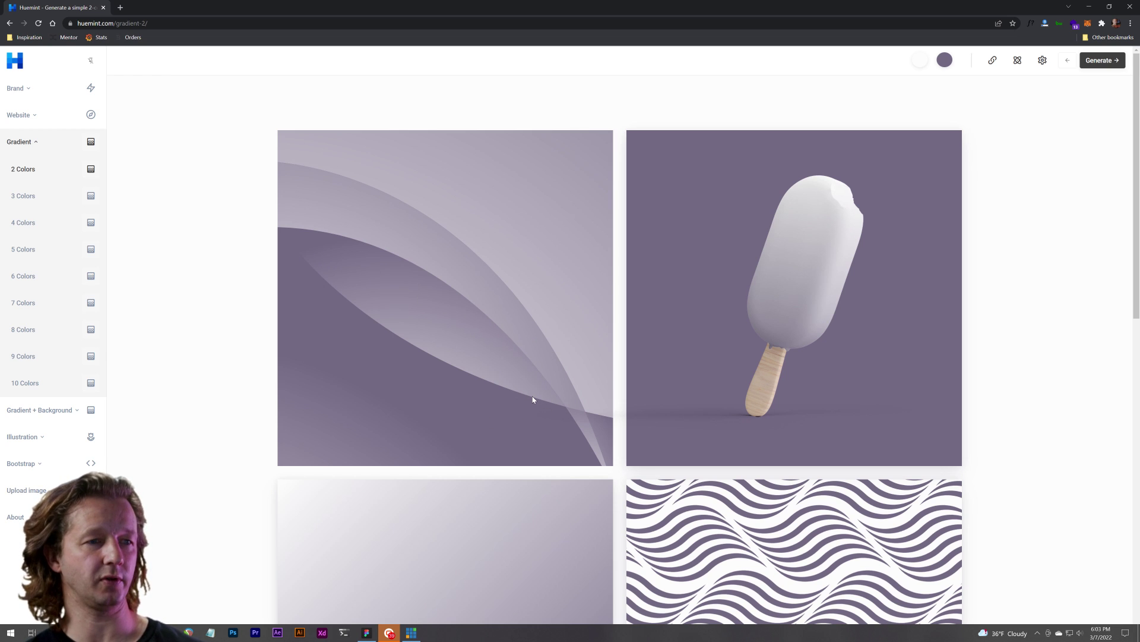
pyautogui.scroll(-6, 533, 395)
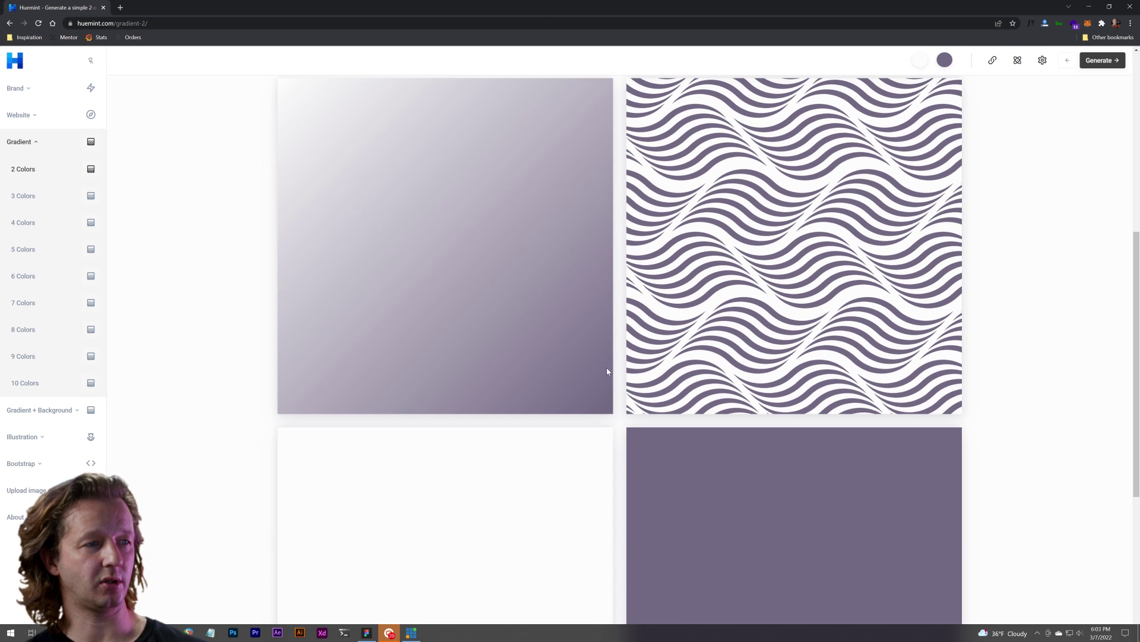
pyautogui.scroll(-4, 607, 416)
pyautogui.scroll(4, 565, 386)
pyautogui.scroll(-4, 475, 392)
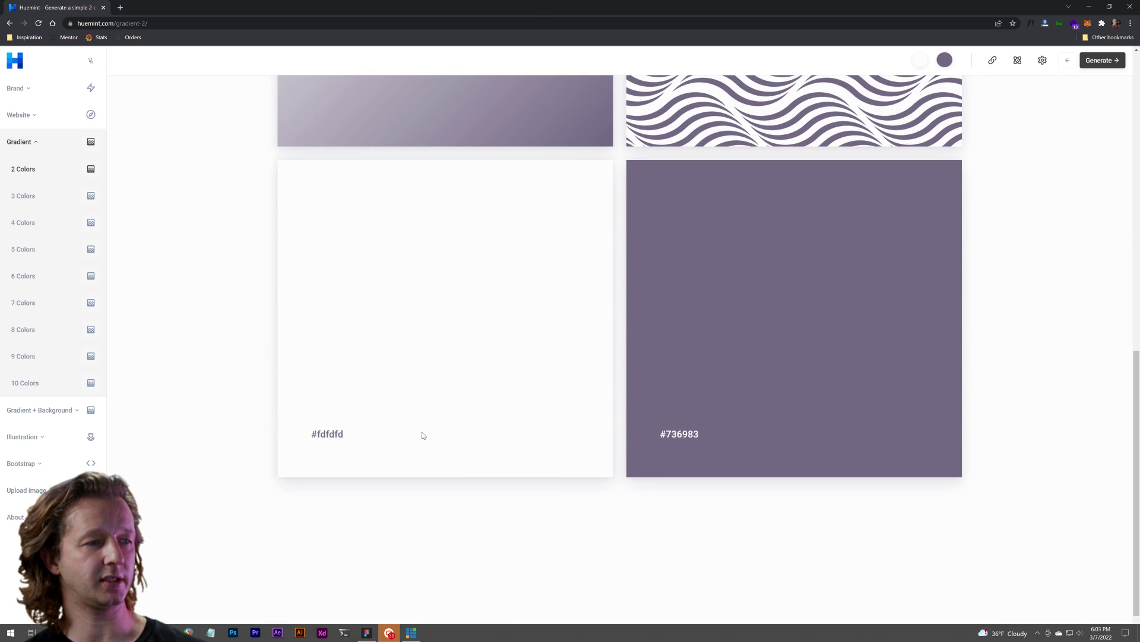
pyautogui.tripleClick(319, 434)
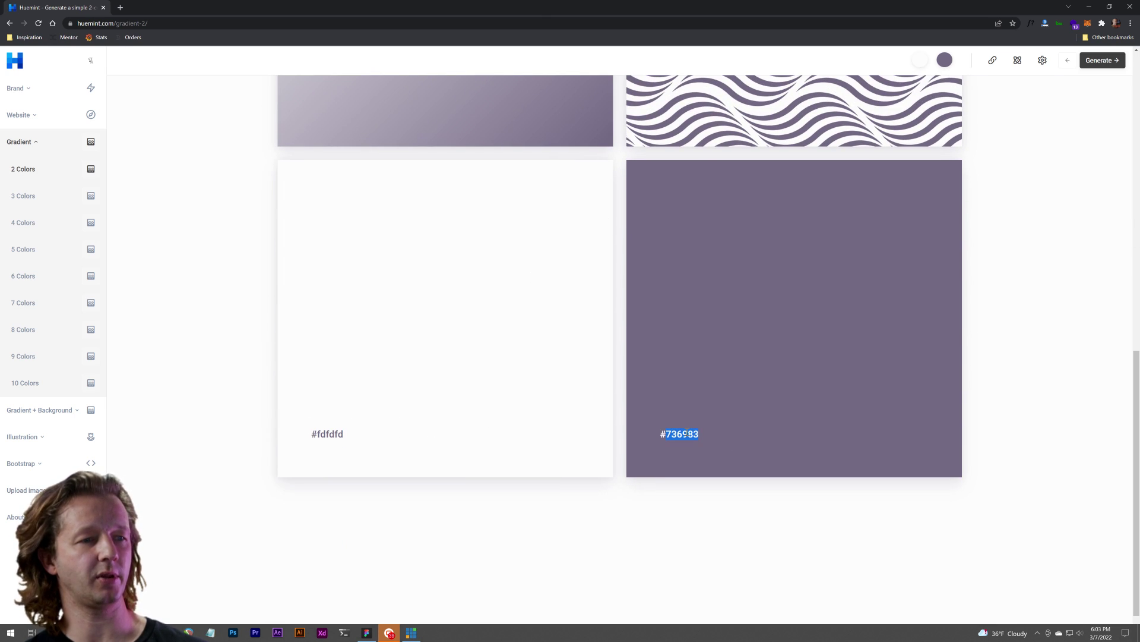
pyautogui.click(20, 116)
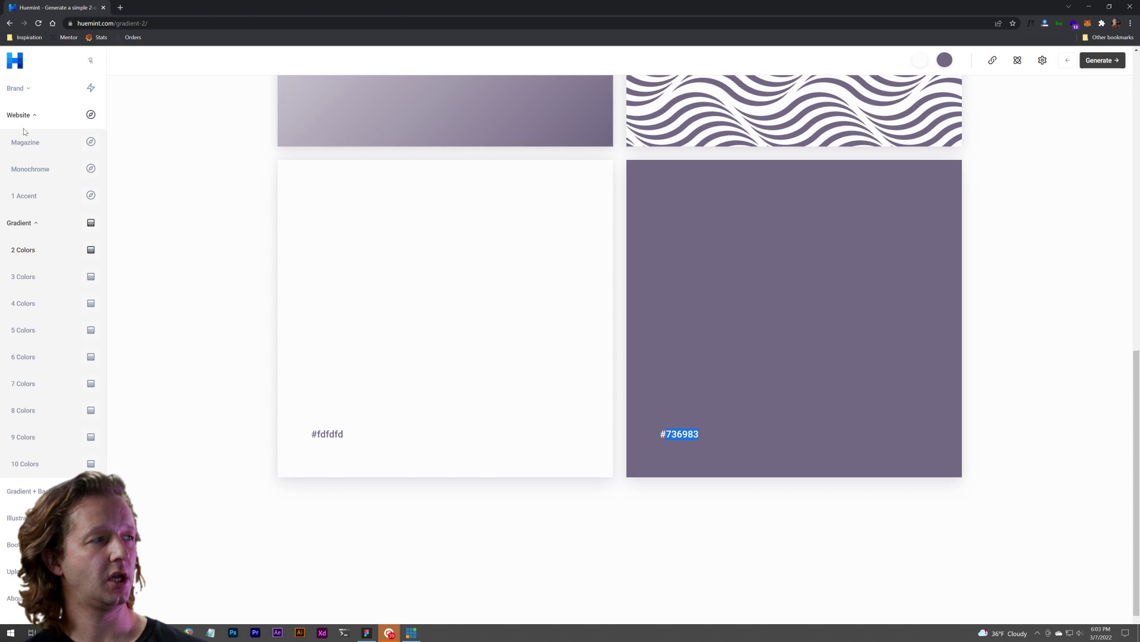
# - Open the Magazine website mockup, check the purple swatch's menu, and show the colour-generation presets
pyautogui.click(25, 142)
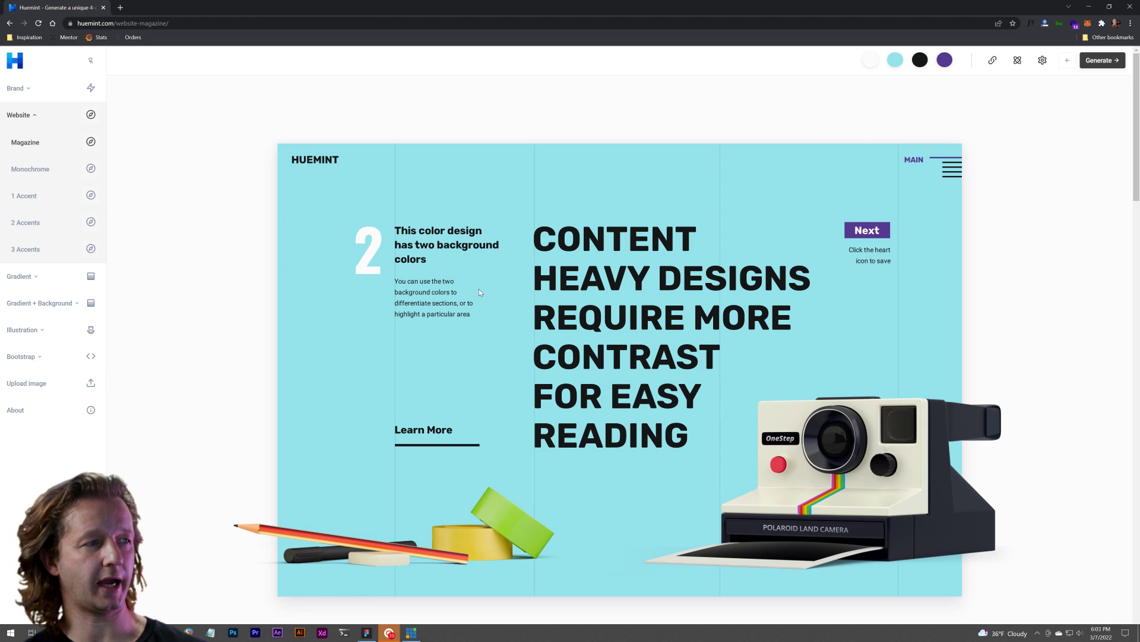
pyautogui.scroll(-2, 746, 360)
pyautogui.scroll(2, 763, 366)
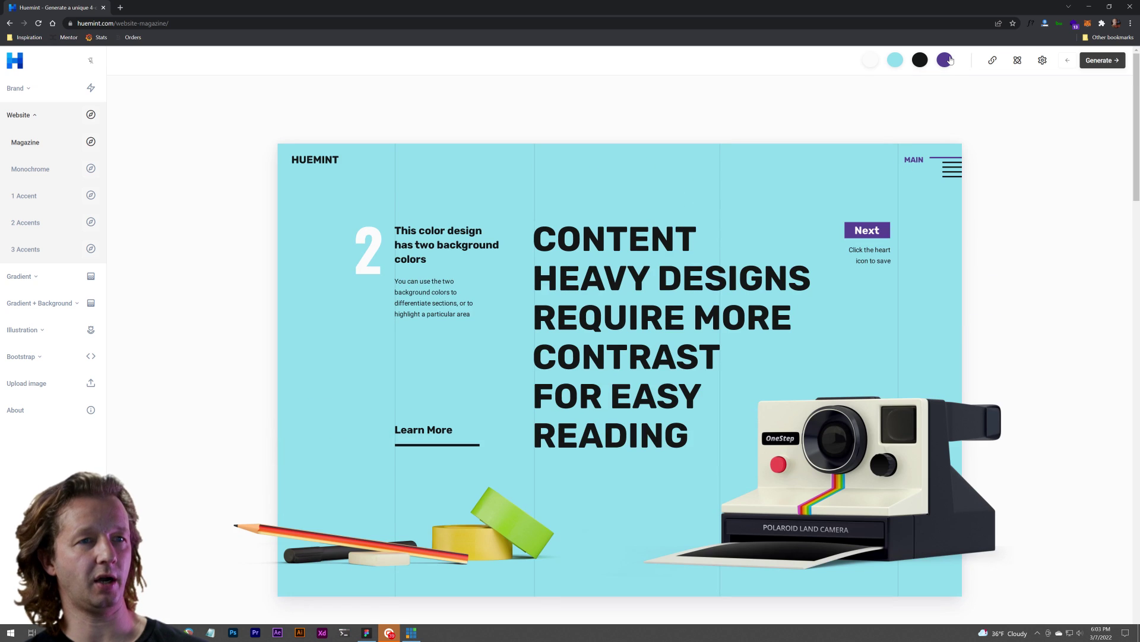
pyautogui.click(944, 60)
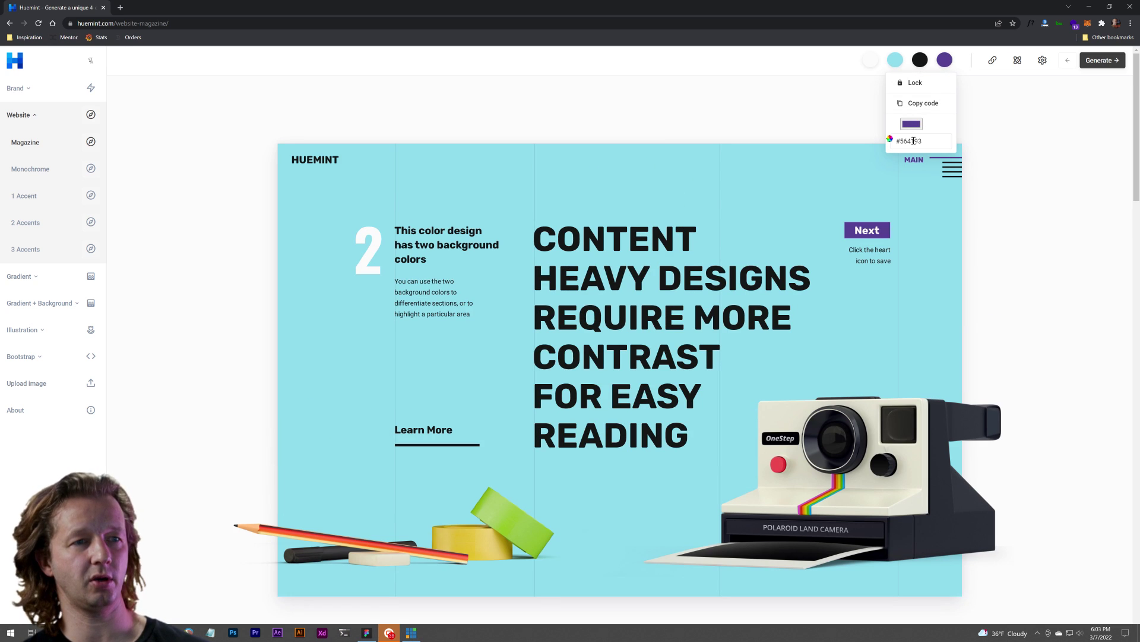
pyautogui.click(844, 284)
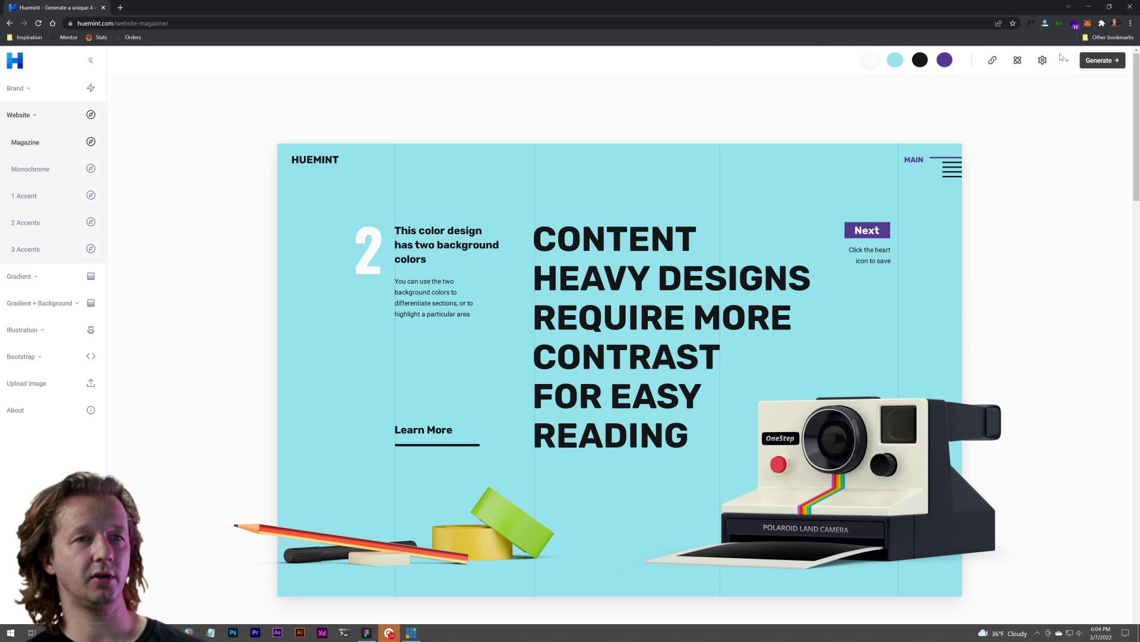
pyautogui.click(1043, 63)
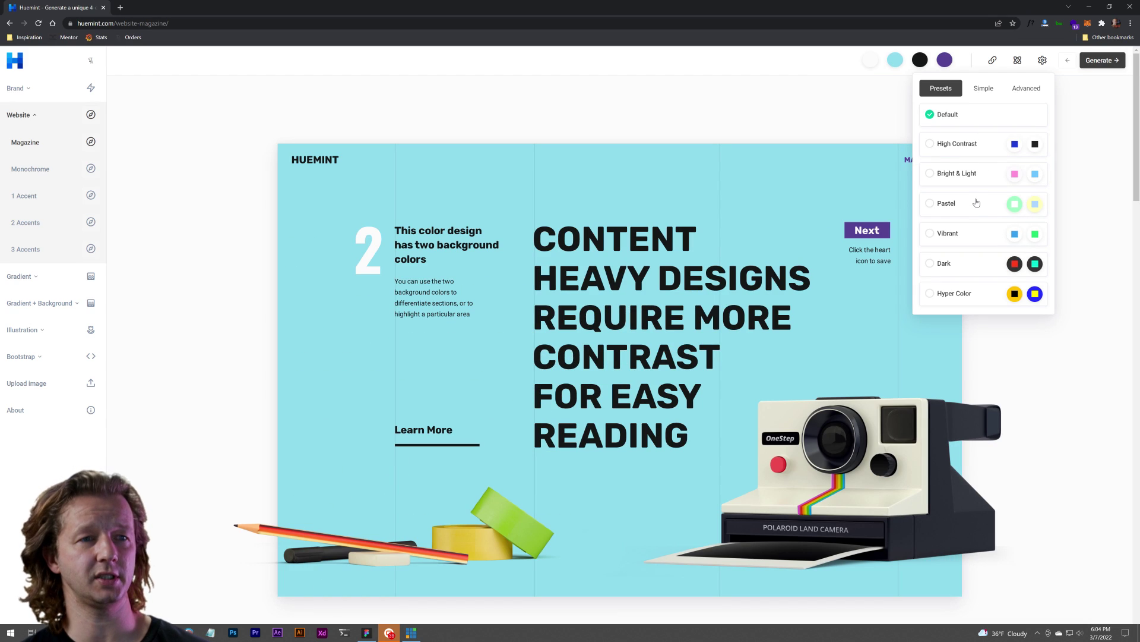
# - Apply the Pastel preset and regenerate until the magazine shows pale pink with navy headlines
pyautogui.click(836, 257)
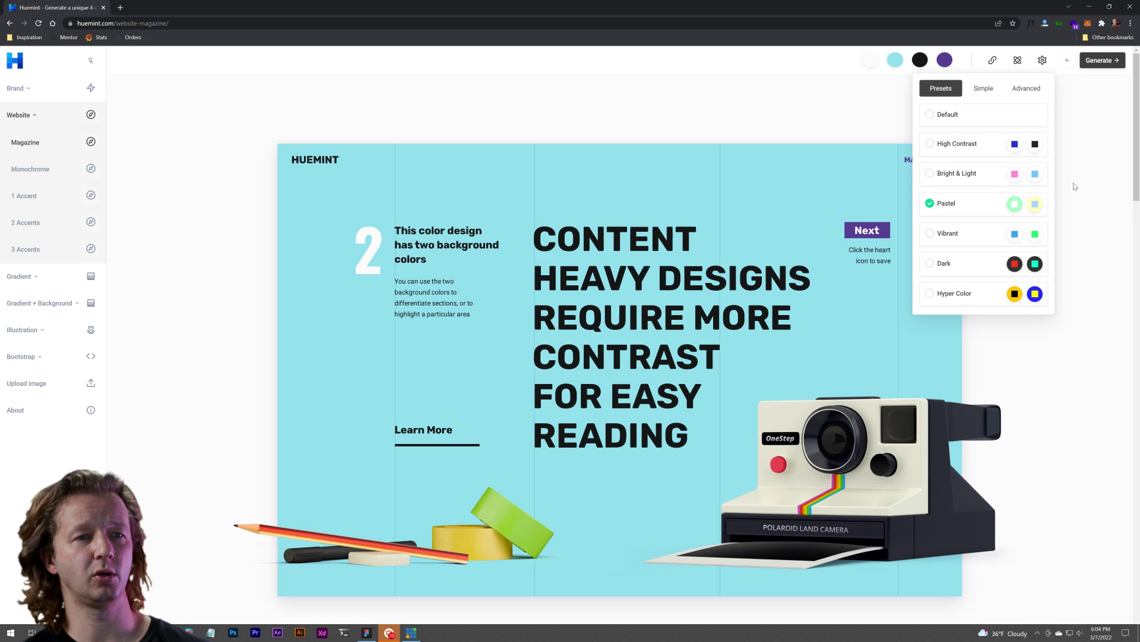
pyautogui.click(1104, 61)
pyautogui.click(1105, 63)
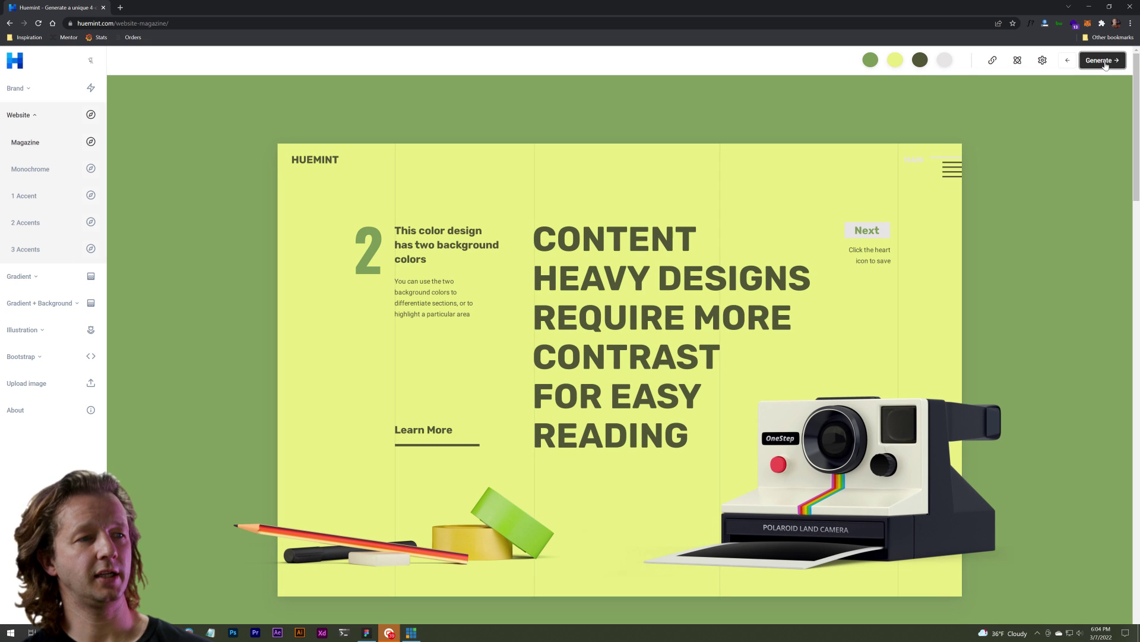
pyautogui.click(1104, 61)
pyautogui.click(1104, 61)
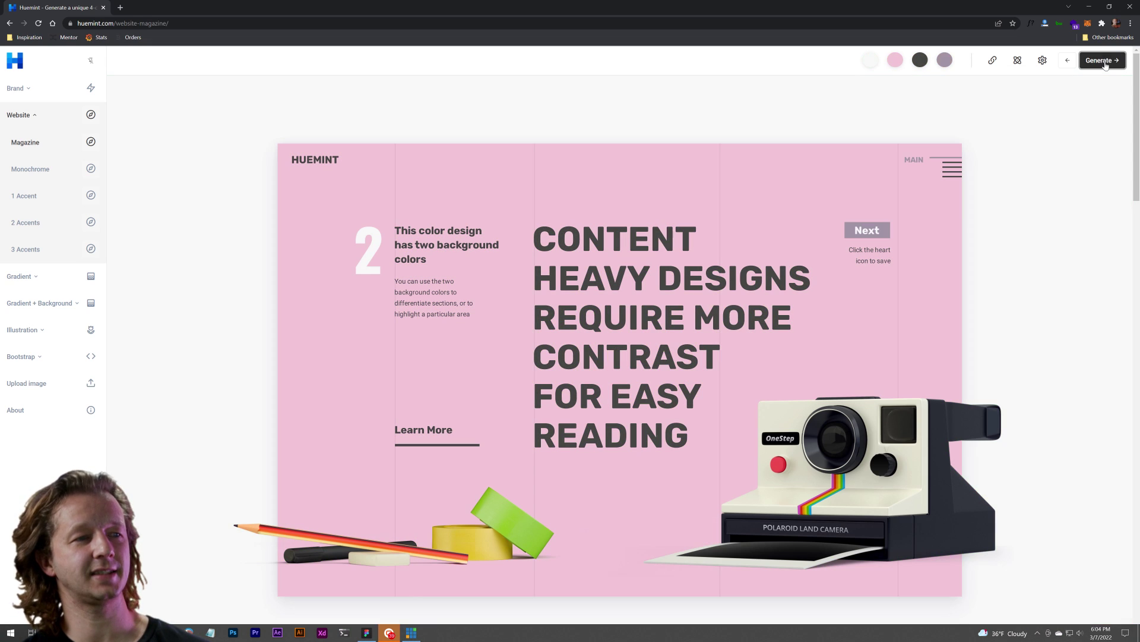
pyautogui.click(1103, 60)
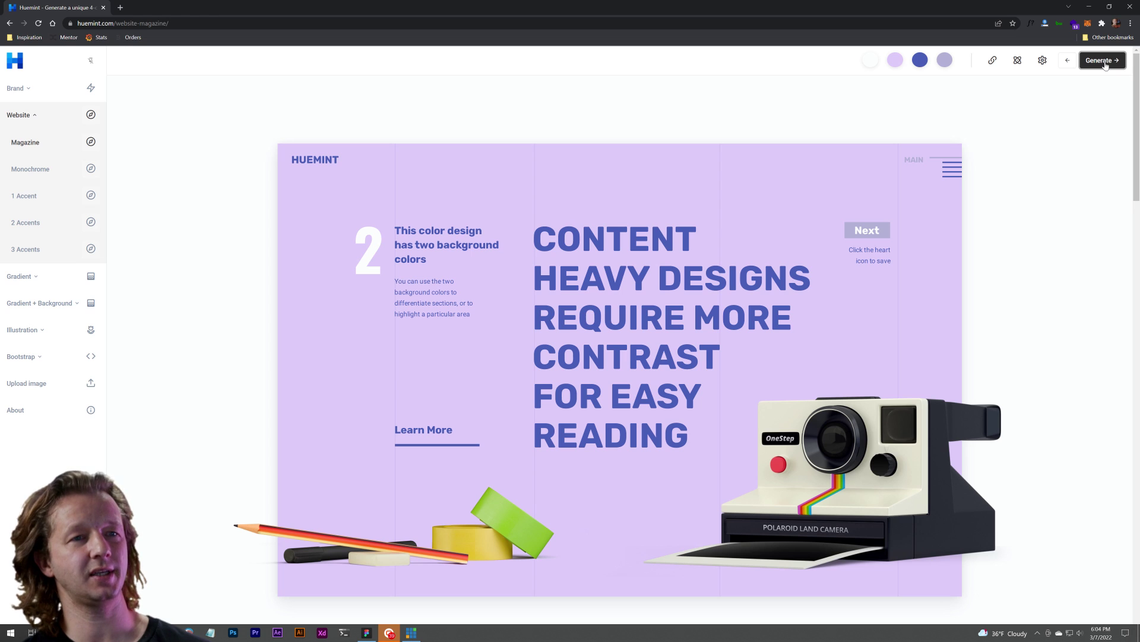
pyautogui.click(1105, 62)
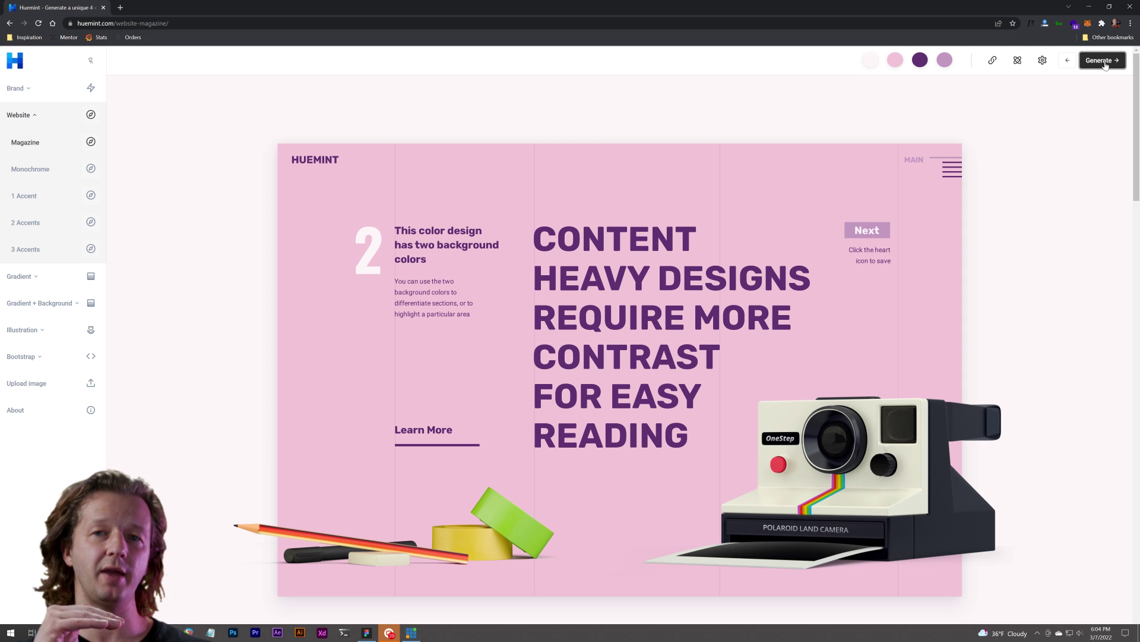
pyautogui.click(1105, 62)
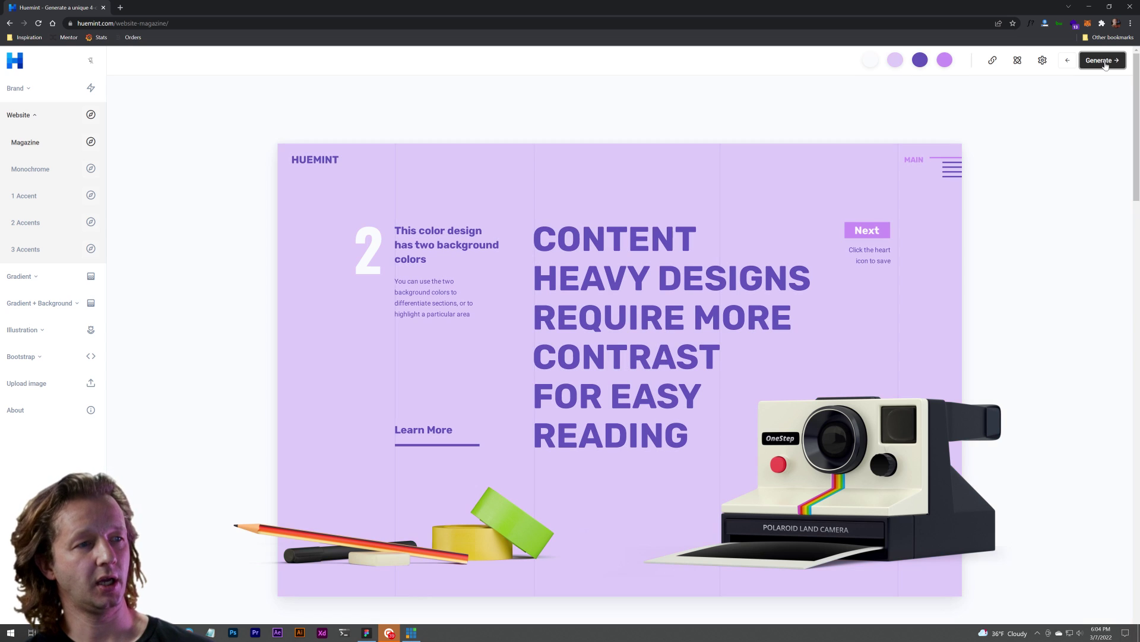
pyautogui.click(1105, 62)
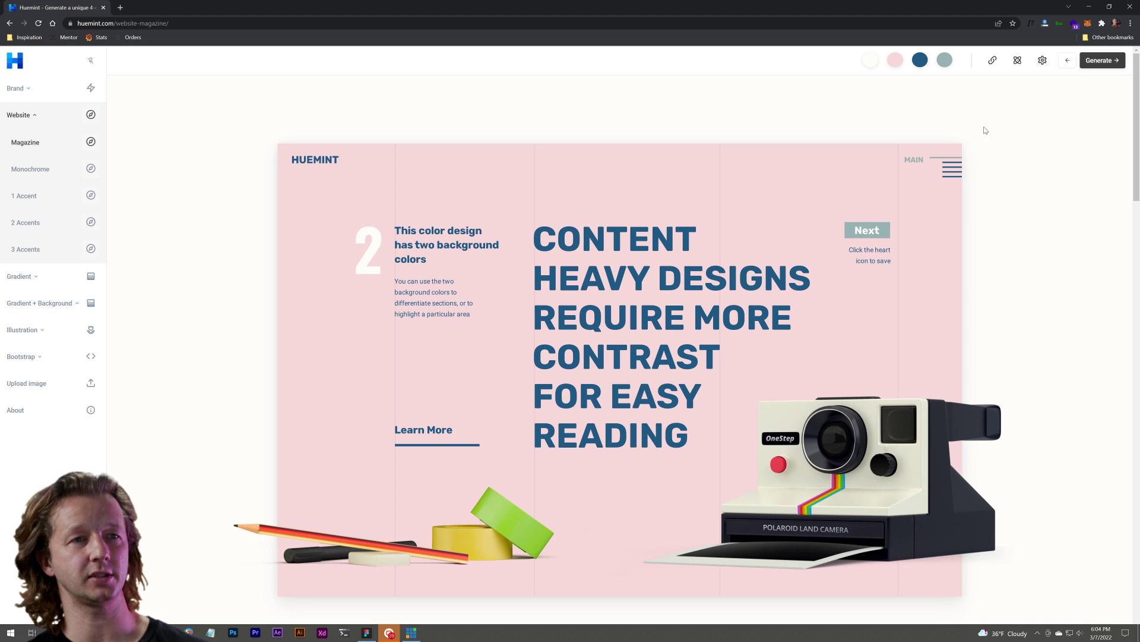
# - Try the High Contrast and Vibrant presets, then settle on the Dark preset
pyautogui.click(1043, 61)
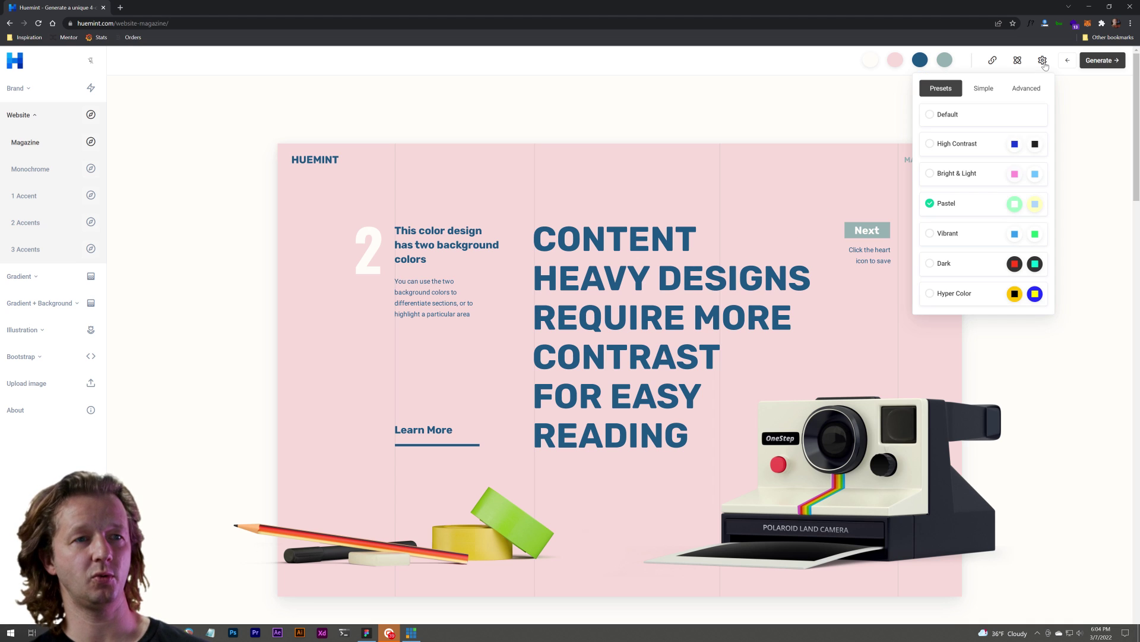
pyautogui.click(968, 144)
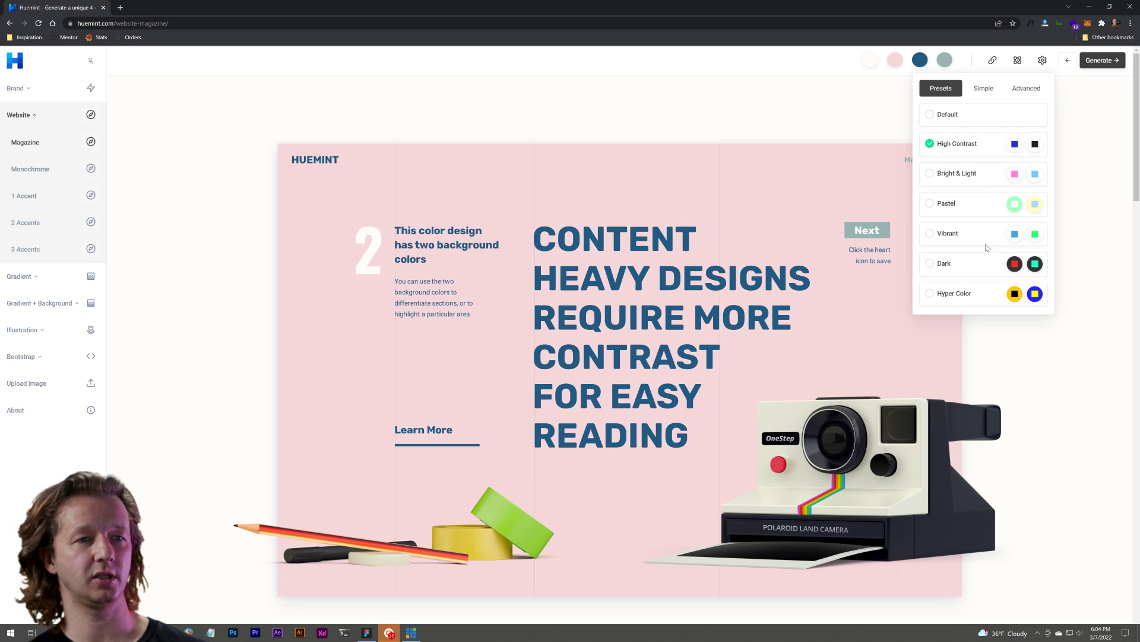
pyautogui.click(961, 236)
pyautogui.click(957, 266)
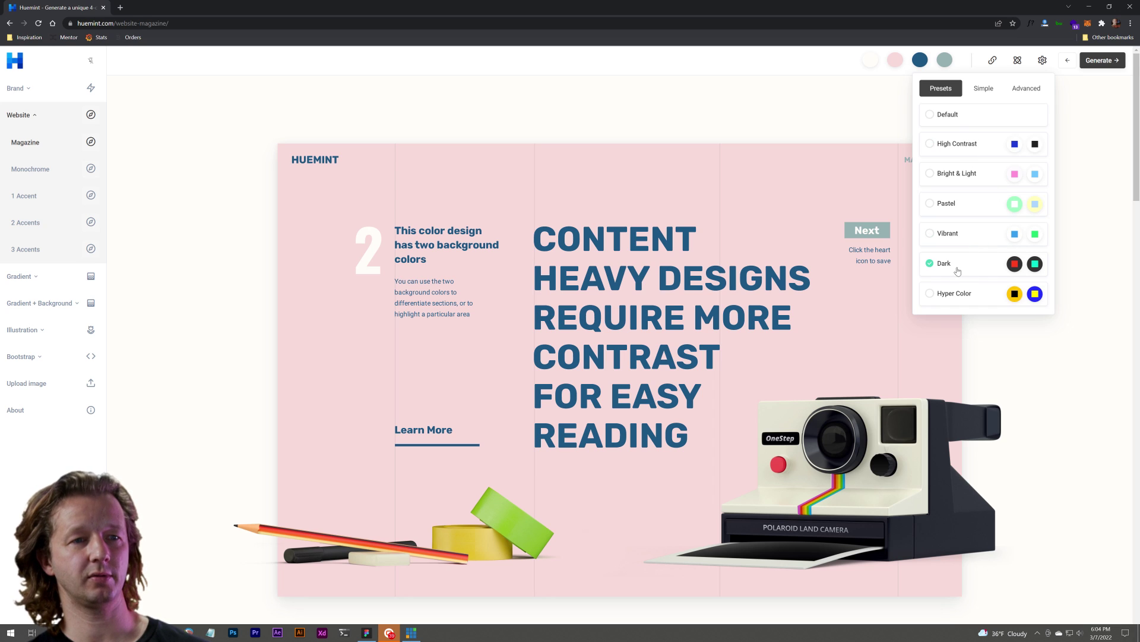
# - Regenerate the magazine palette to a raspberry background, chartreuse headlines and teal Next button
pyautogui.click(1103, 65)
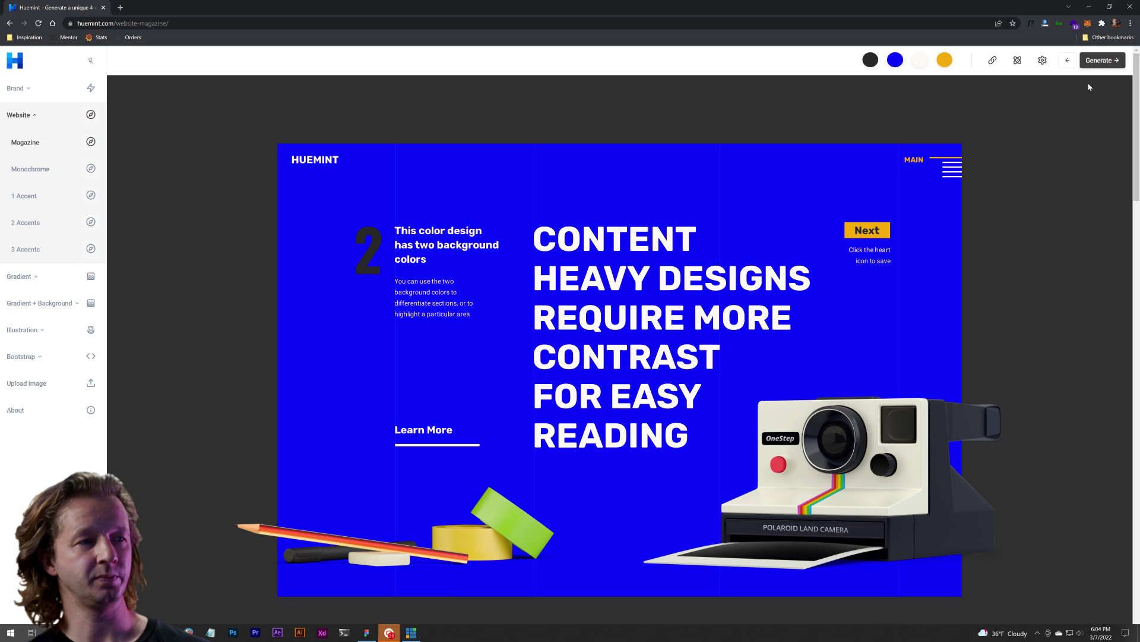
pyautogui.click(1096, 68)
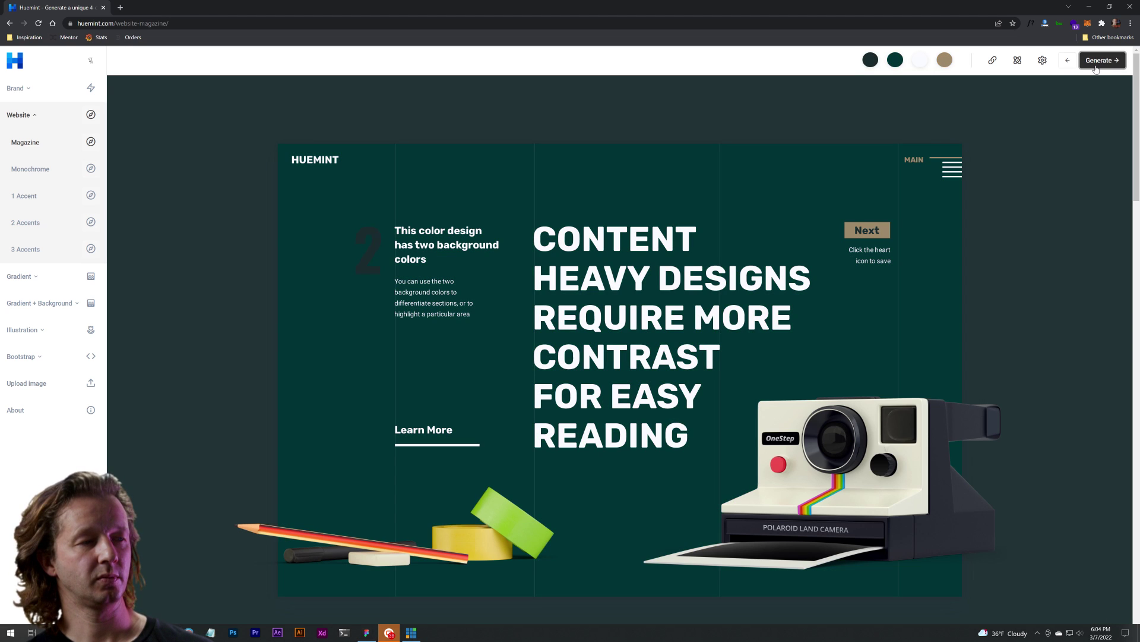
pyautogui.click(1099, 65)
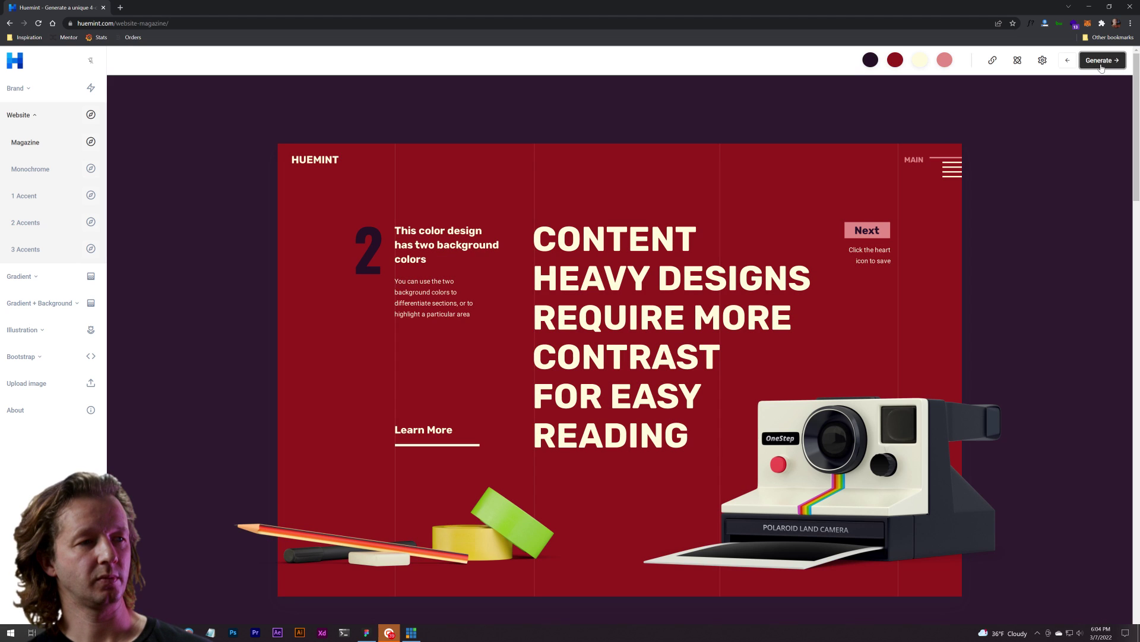
pyautogui.click(1101, 69)
pyautogui.click(1101, 68)
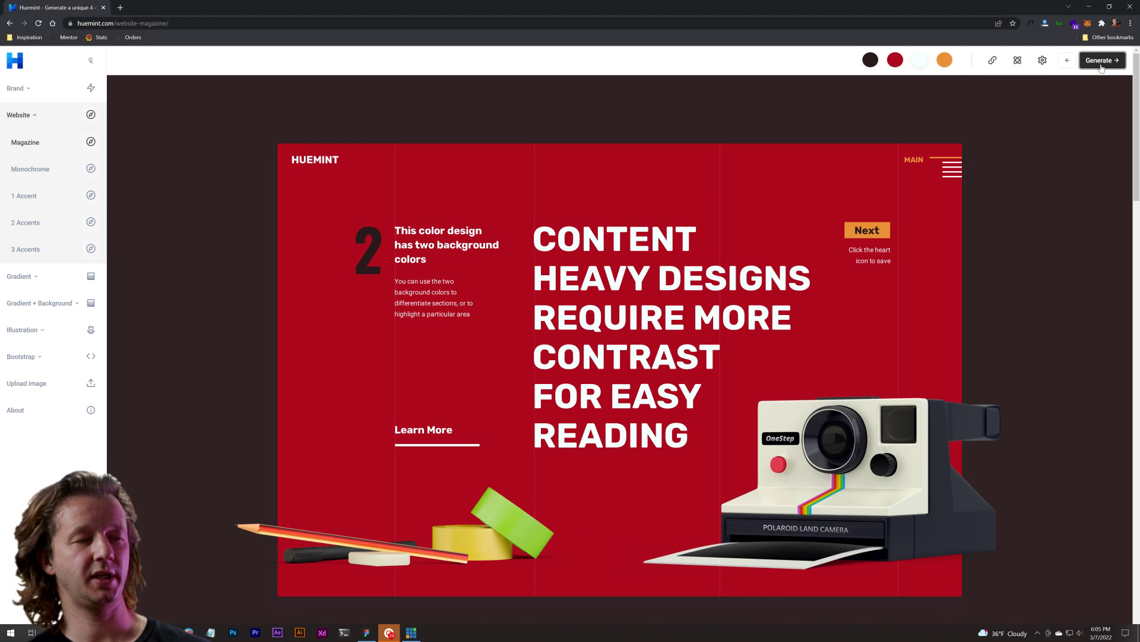
pyautogui.click(1101, 69)
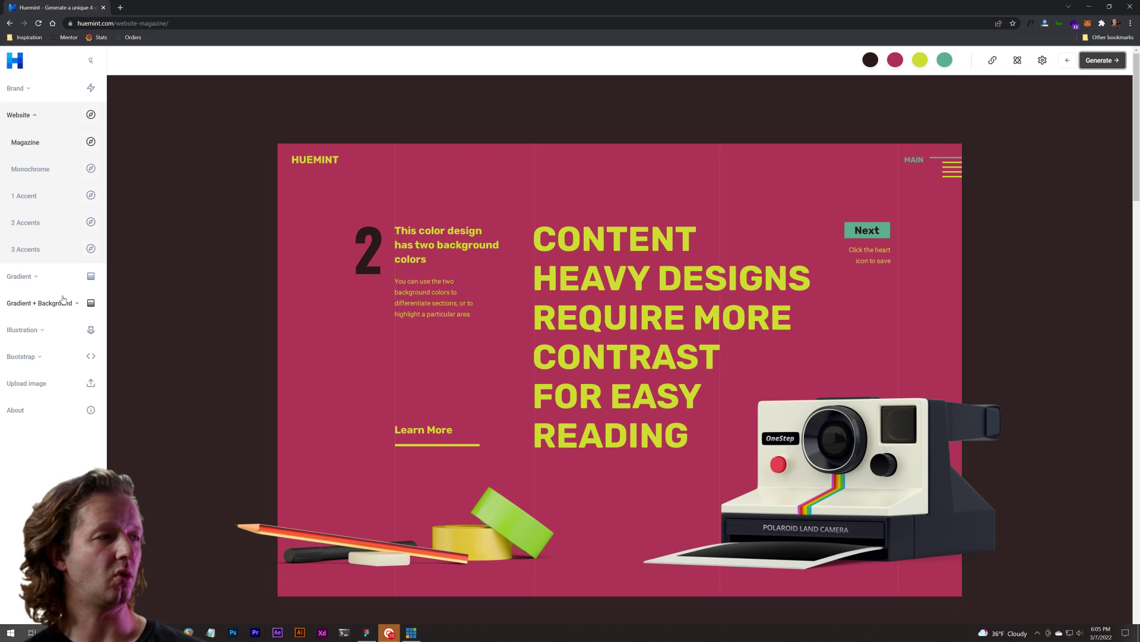
# - Open the Illustration 1 layout and generate ten new palettes for it
pyautogui.click(28, 330)
pyautogui.click(28, 356)
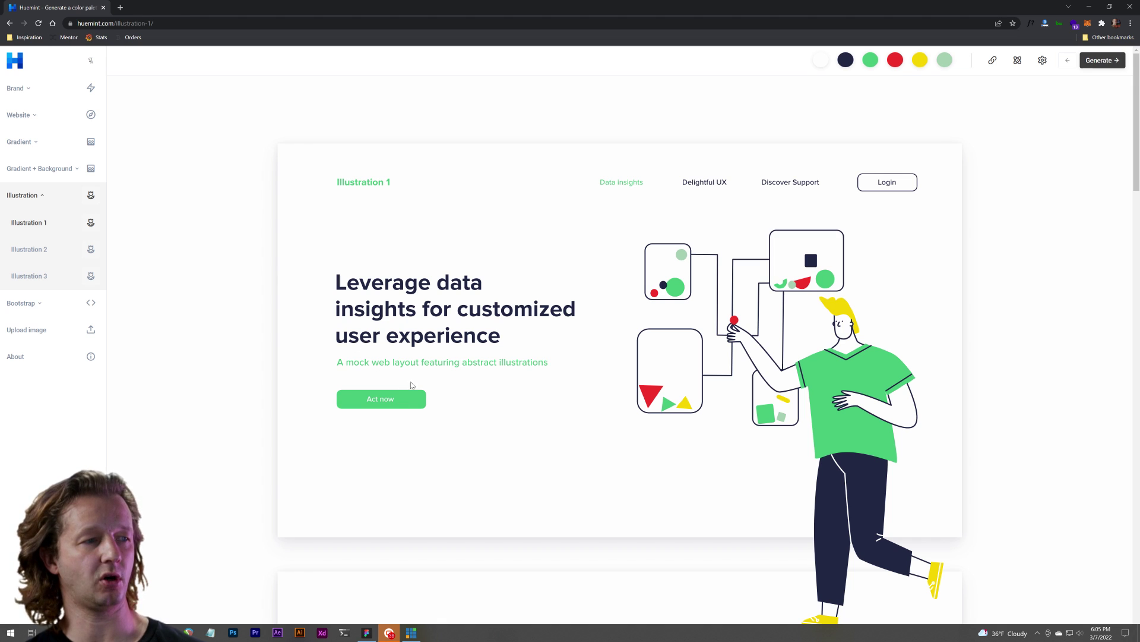
pyautogui.click(1100, 62)
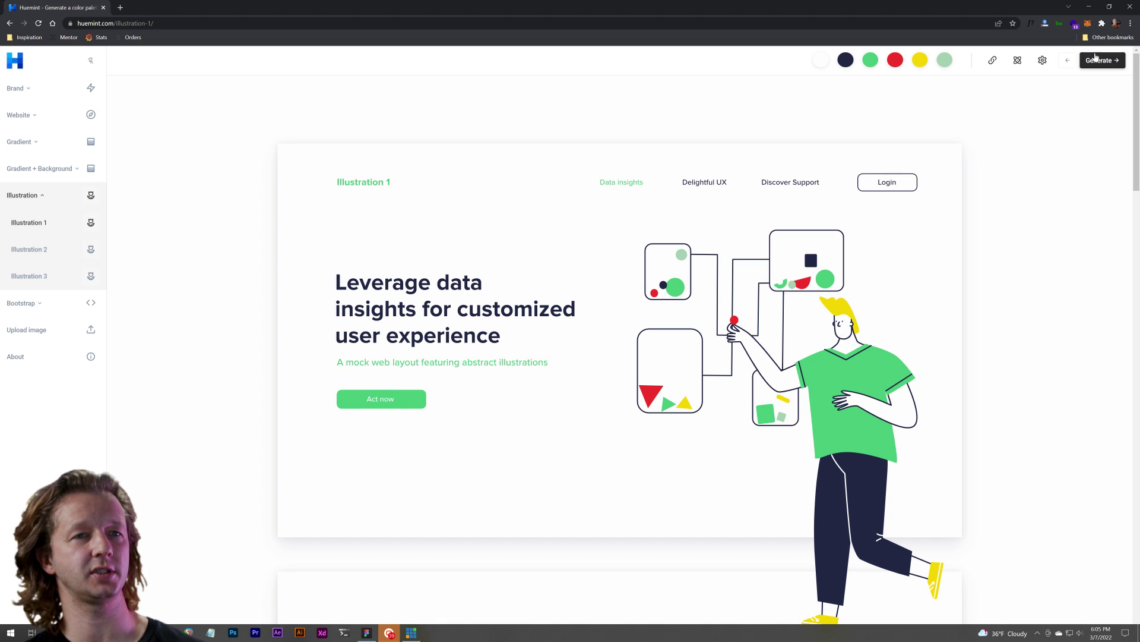
pyautogui.click(1100, 62)
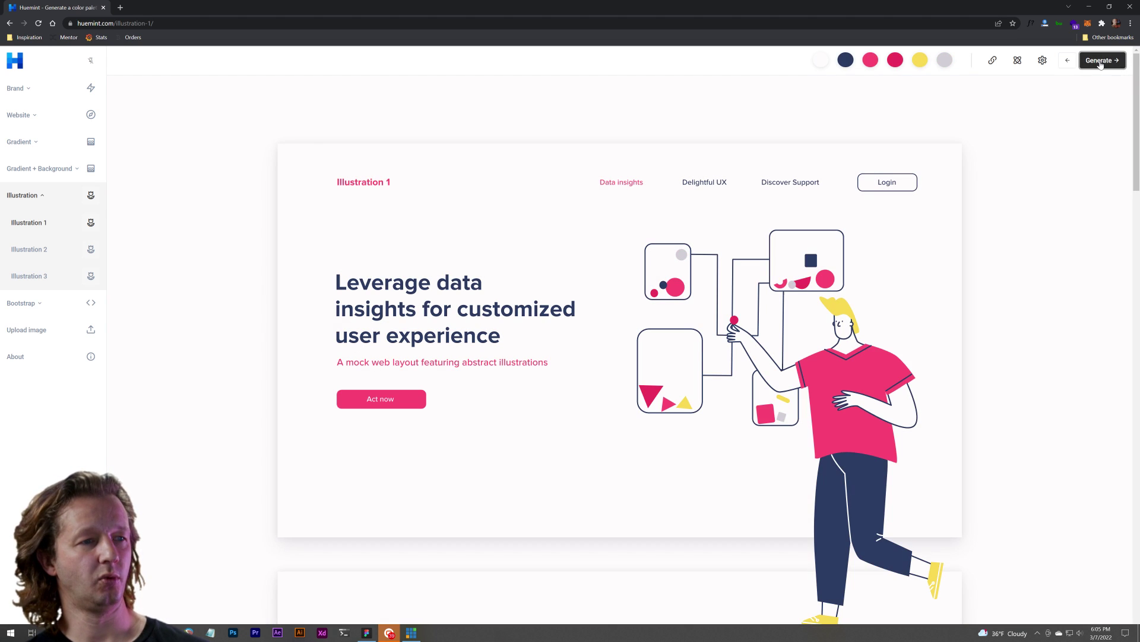
pyautogui.click(1100, 62)
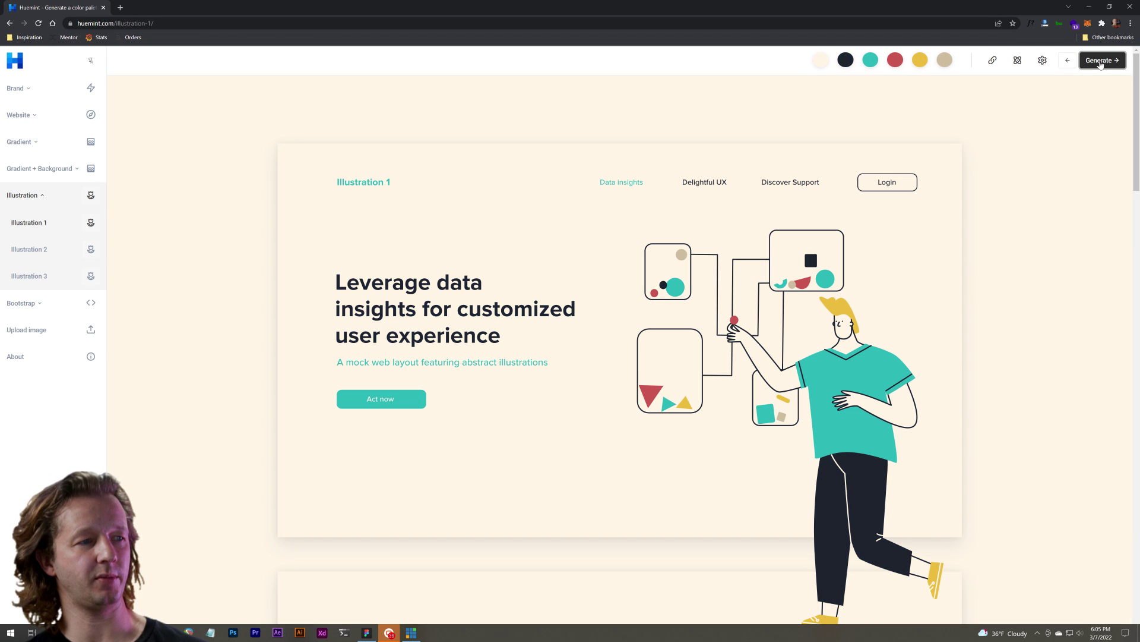
pyautogui.click(1100, 62)
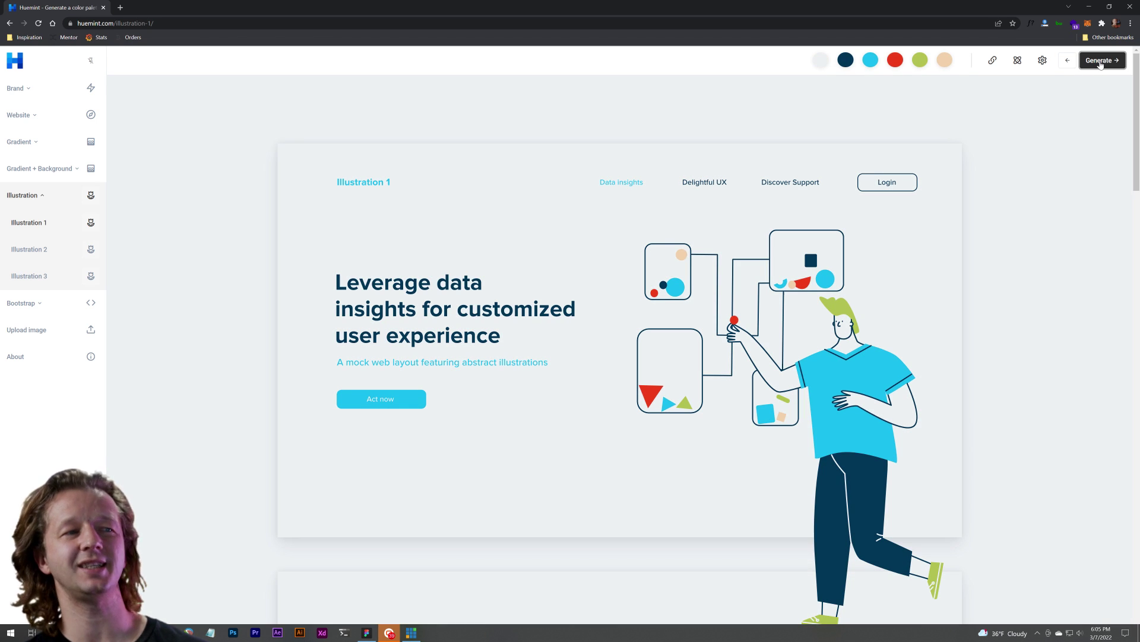
pyautogui.click(1100, 62)
pyautogui.click(1100, 62)
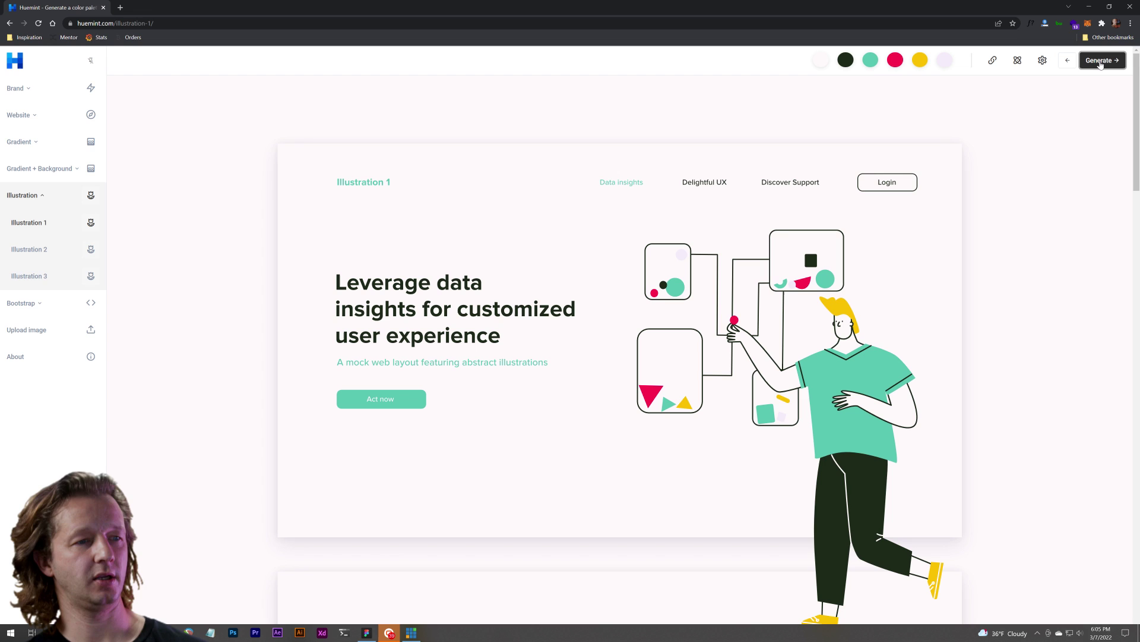
pyautogui.click(1100, 62)
pyautogui.click(1101, 62)
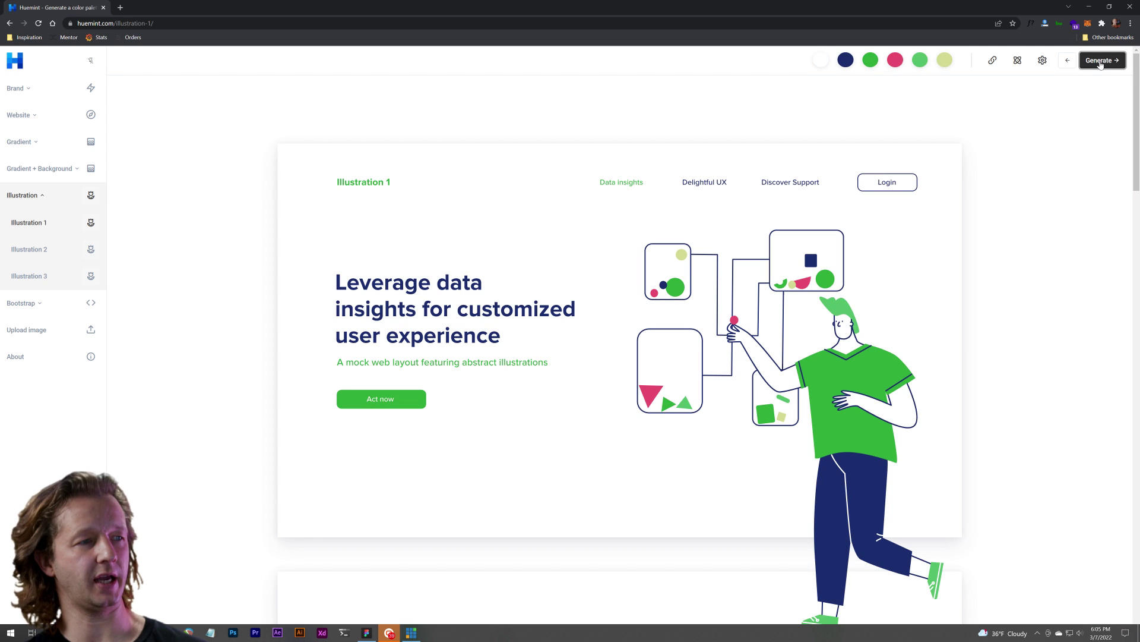
pyautogui.click(1100, 62)
pyautogui.click(1100, 62)
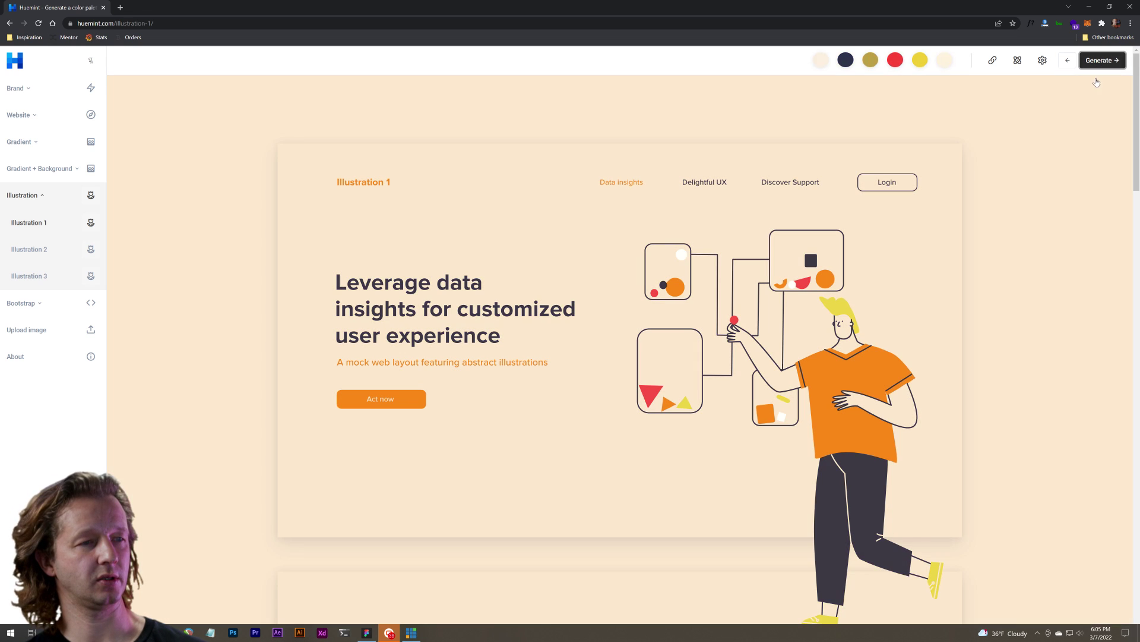
# - View the Illustration 2 and Illustration 3 layouts and expand the Bootstrap options
pyautogui.scroll(-2, 974, 401)
pyautogui.scroll(-15, 974, 401)
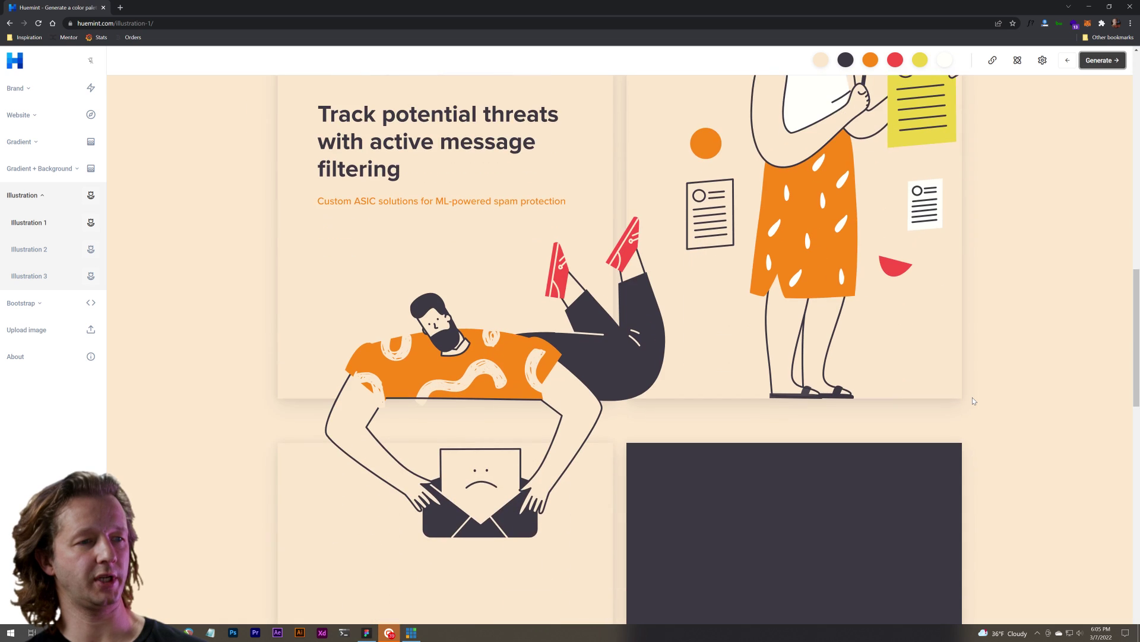
pyautogui.scroll(-10, 974, 401)
pyautogui.scroll(16, 975, 401)
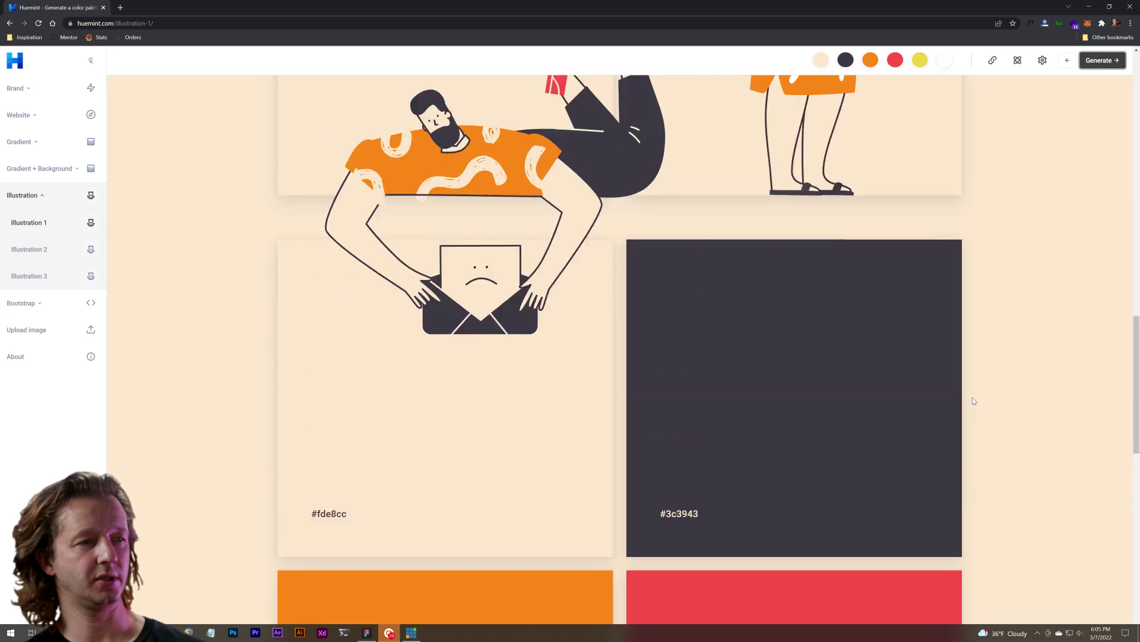
pyautogui.scroll(13, 974, 401)
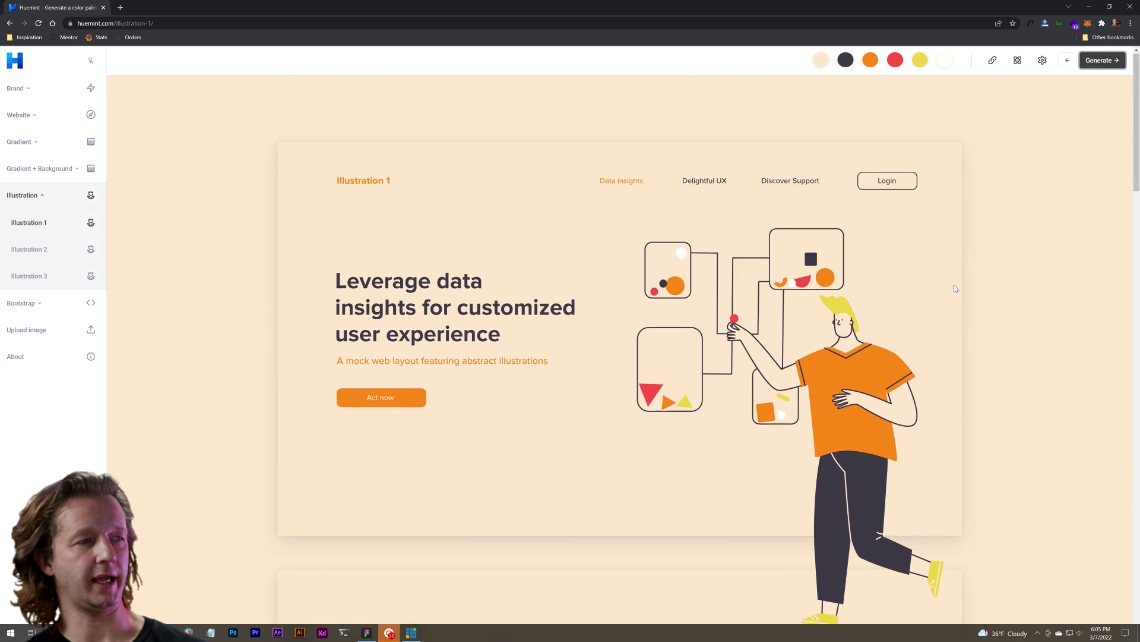
pyautogui.click(25, 253)
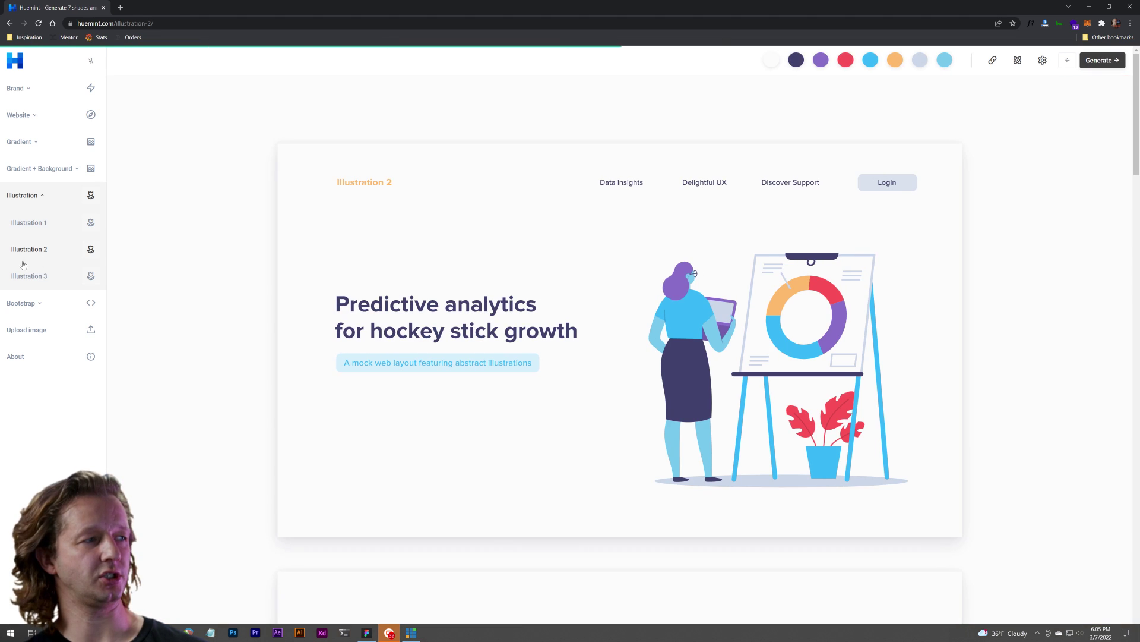
pyautogui.click(25, 279)
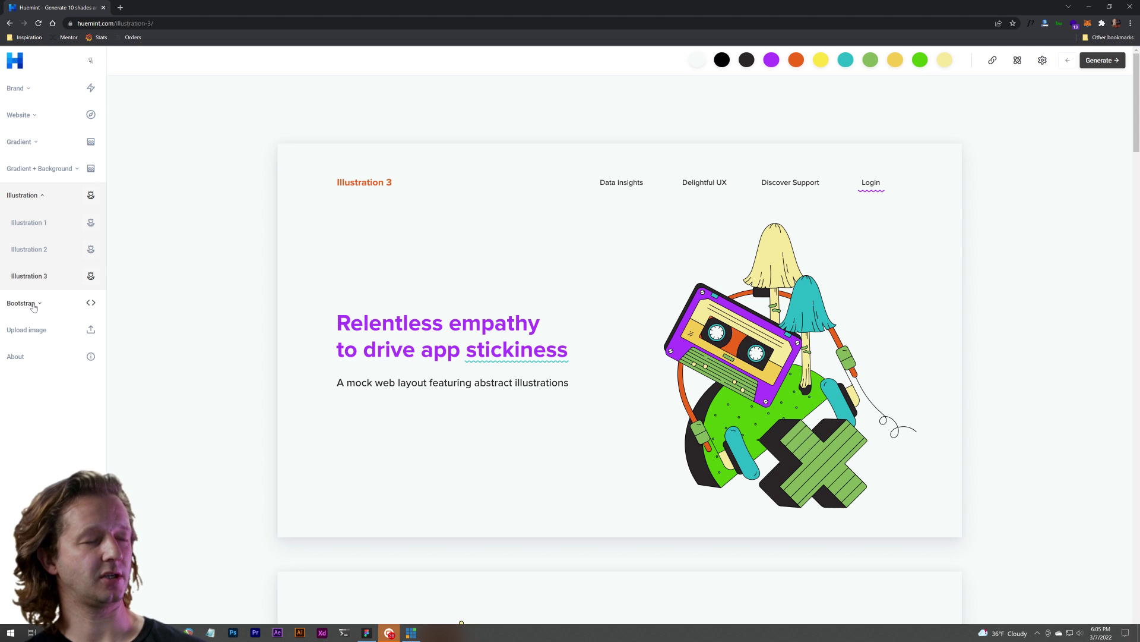
pyautogui.click(34, 306)
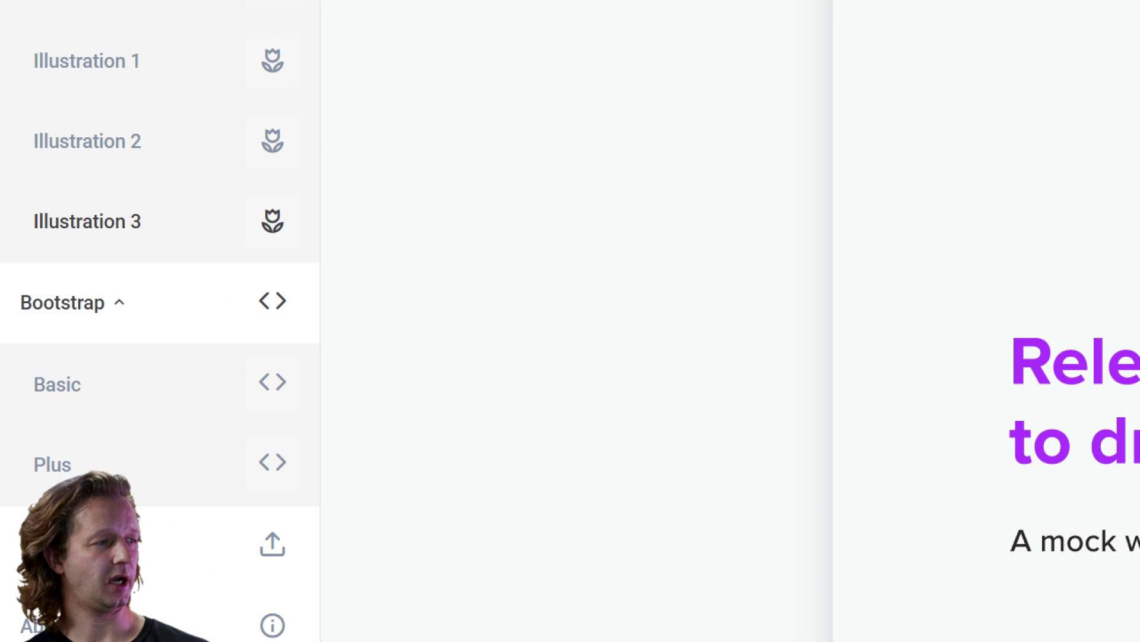
# - Regenerate Bootstrap Basic to #2e1ffb primary, #a447df secondary and #f04556 info
pyautogui.click(72, 384)
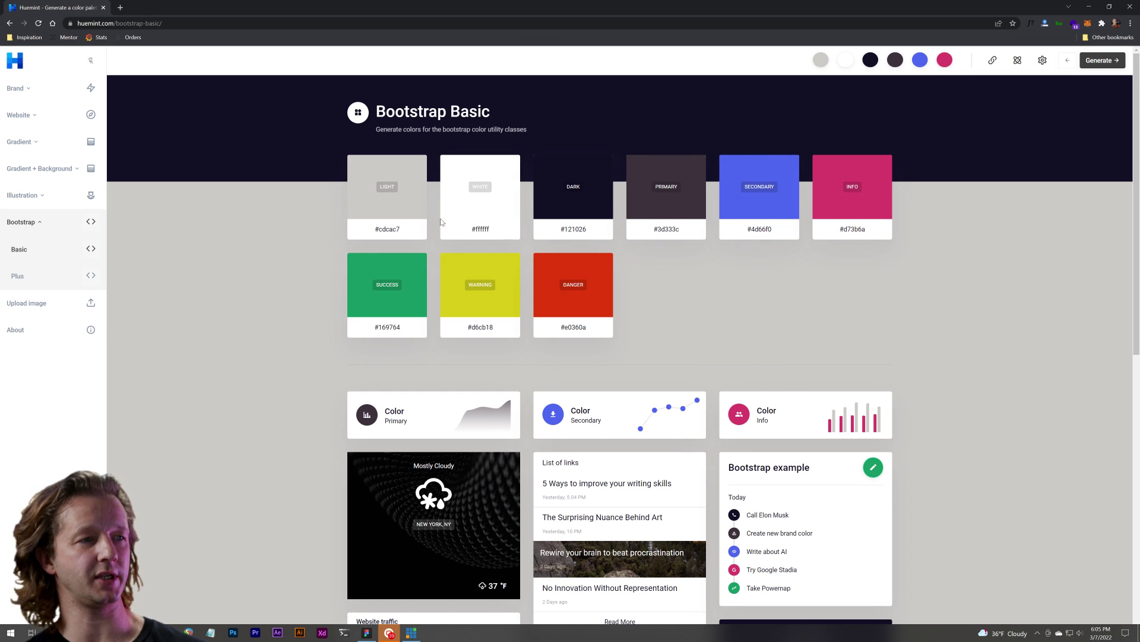
pyautogui.click(1104, 60)
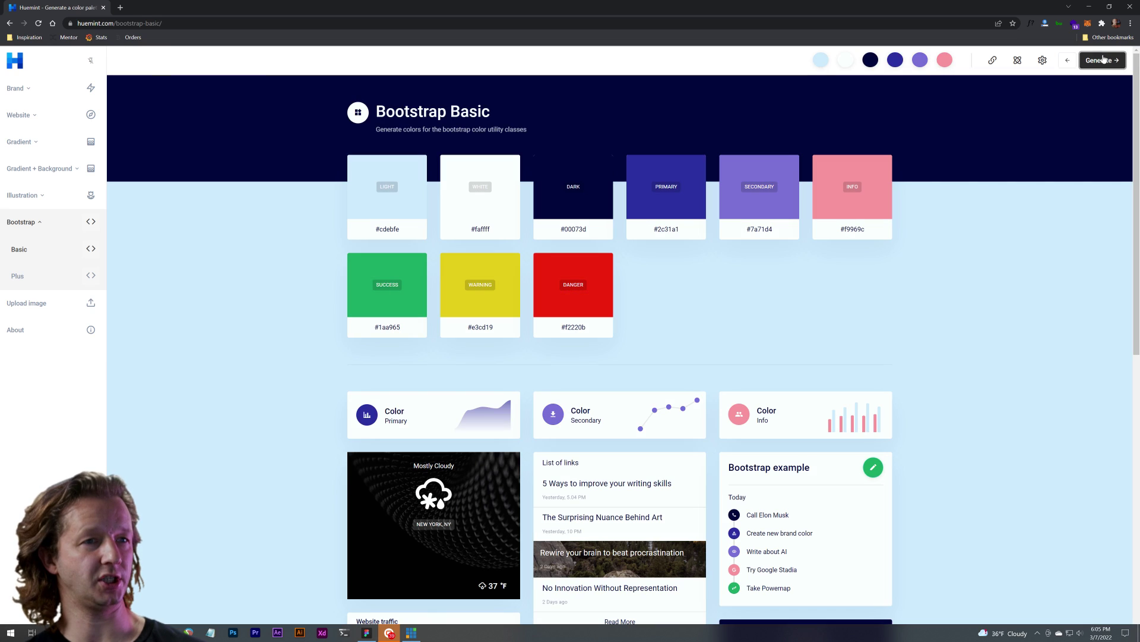
pyautogui.click(1104, 61)
pyautogui.click(1105, 61)
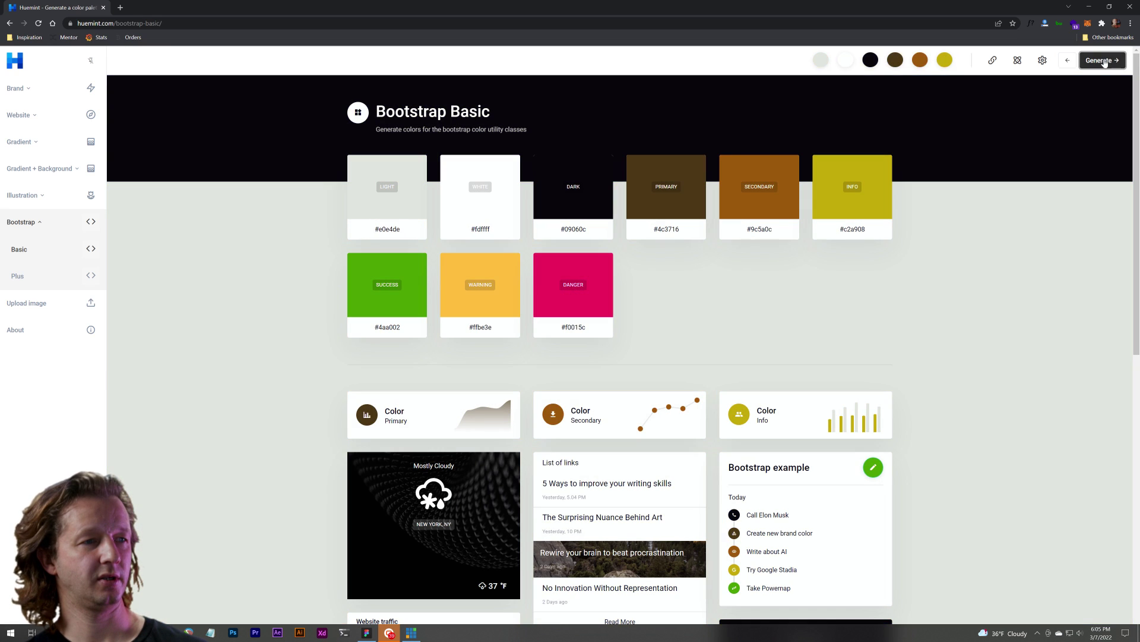
pyautogui.click(1105, 62)
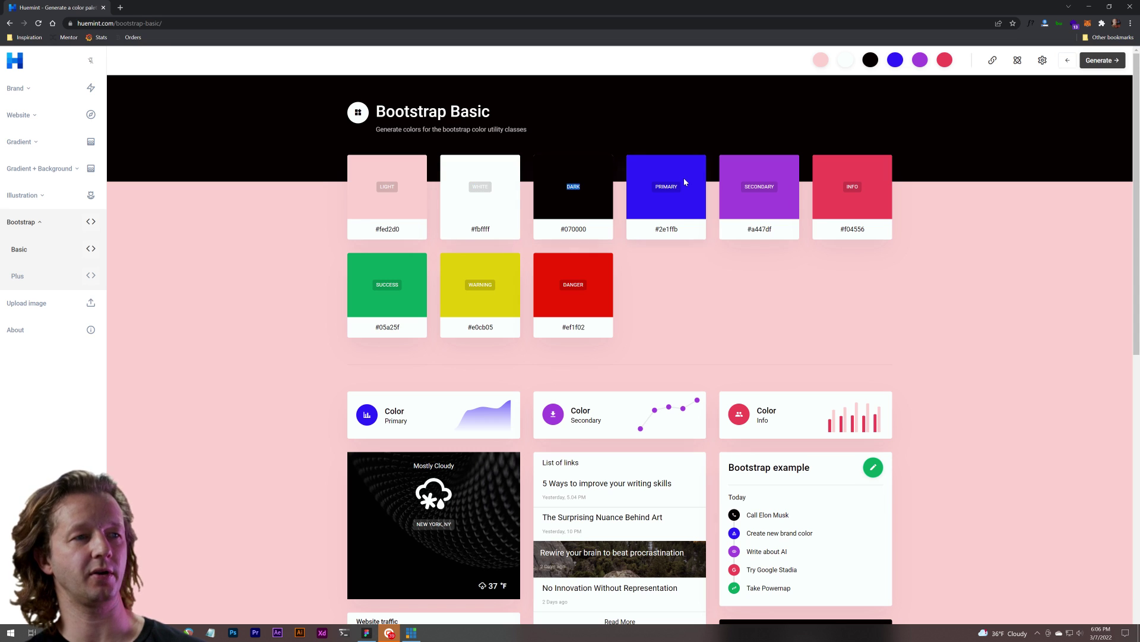
pyautogui.doubleClick(671, 186)
pyautogui.click(723, 246)
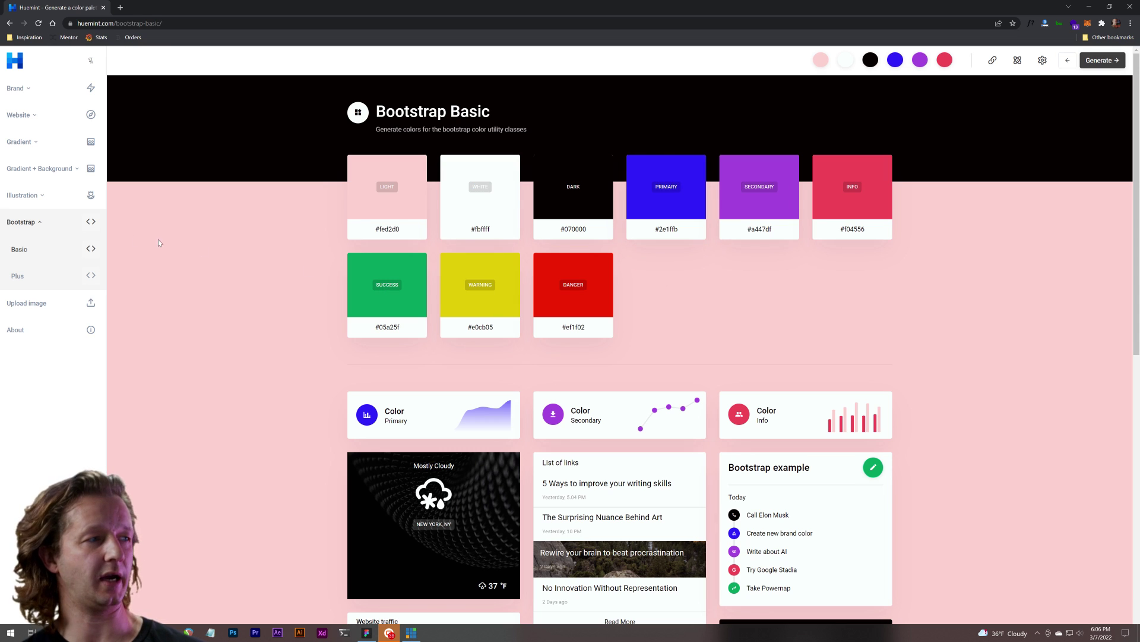
# - Upload a JPG poster image and set the extracted colour count to 10
pyautogui.click(27, 307)
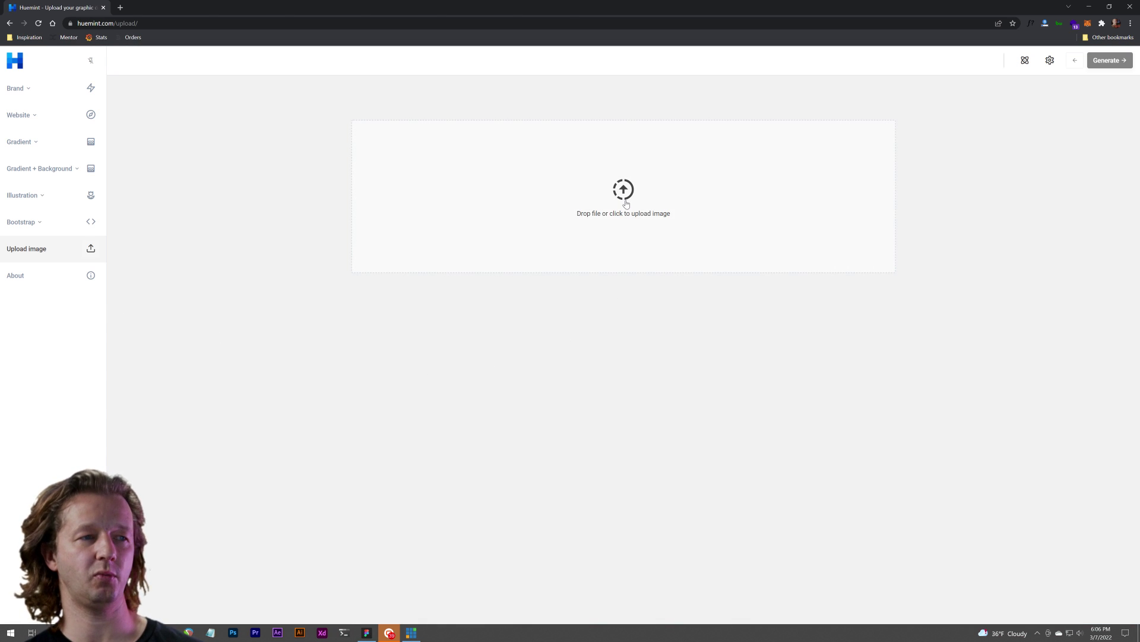
pyautogui.click(625, 203)
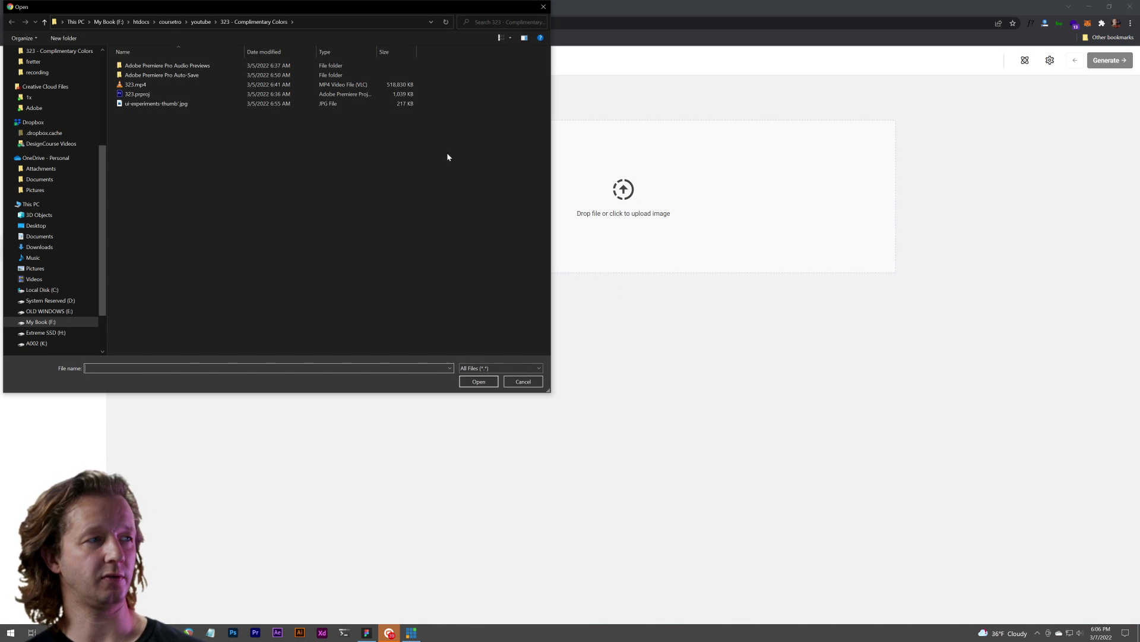
pyautogui.doubleClick(153, 105)
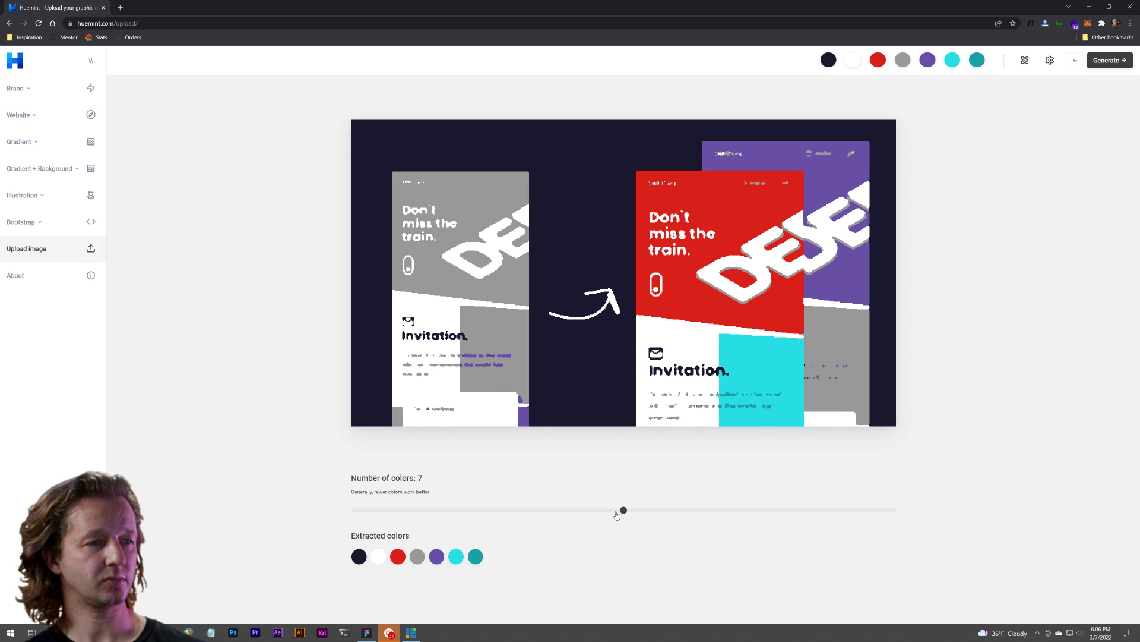
pyautogui.moveTo(620, 512); pyautogui.dragTo(790, 513)
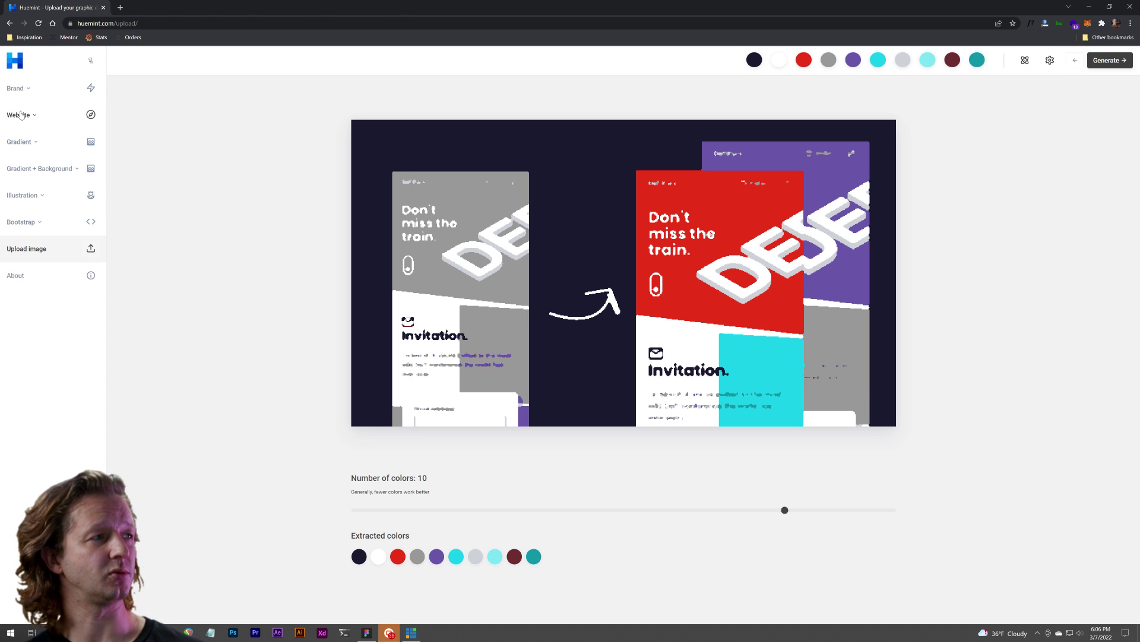
# - Reopen the Website Magazine mockup in its sage green, navy and raspberry palette
pyautogui.click(21, 115)
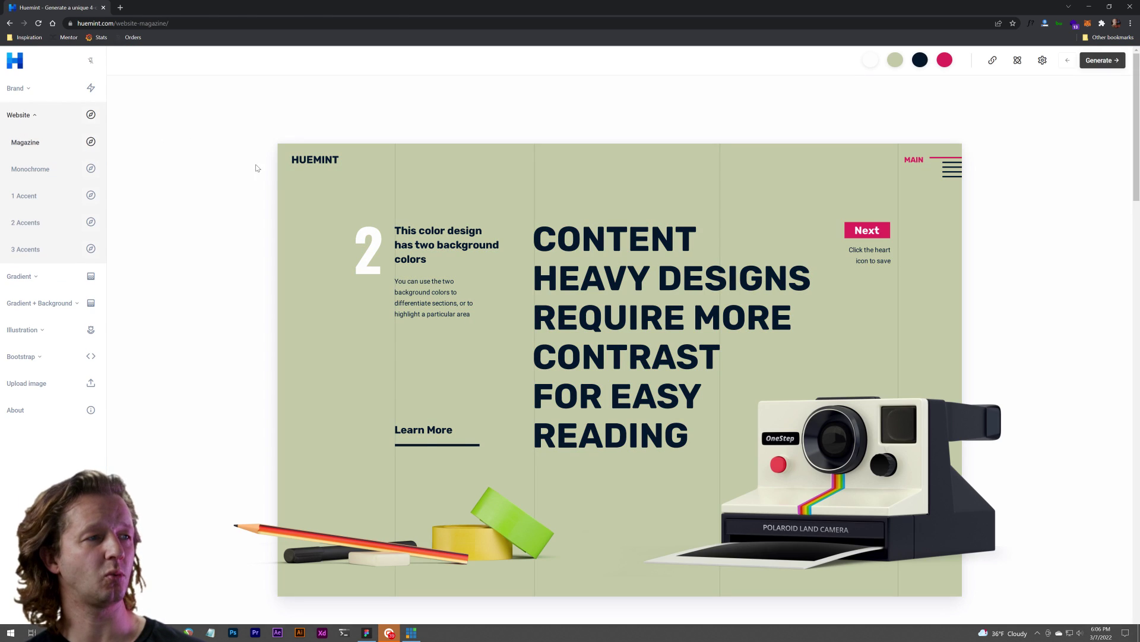